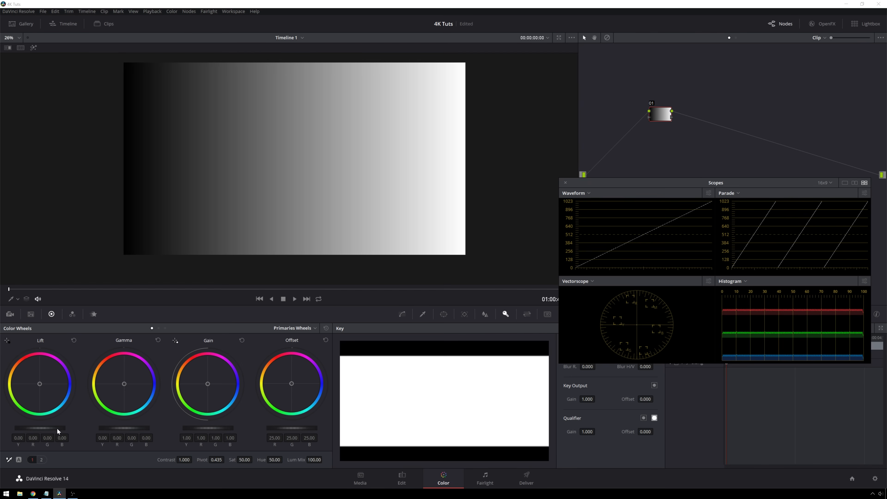
Step: Try raising the gradient's Lift to 0.08 and lowering it to 0.01, and reset the Lift wheel
left_click_drag(55, 427, 70, 428)
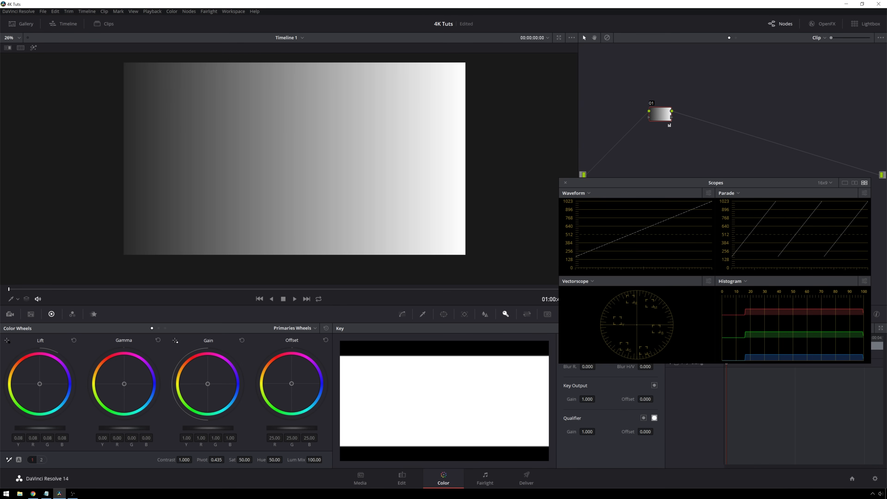
mouse_move(45, 427)
left_mouse_down()
mouse_move(61, 428)
mouse_move(31, 427)
left_mouse_up()
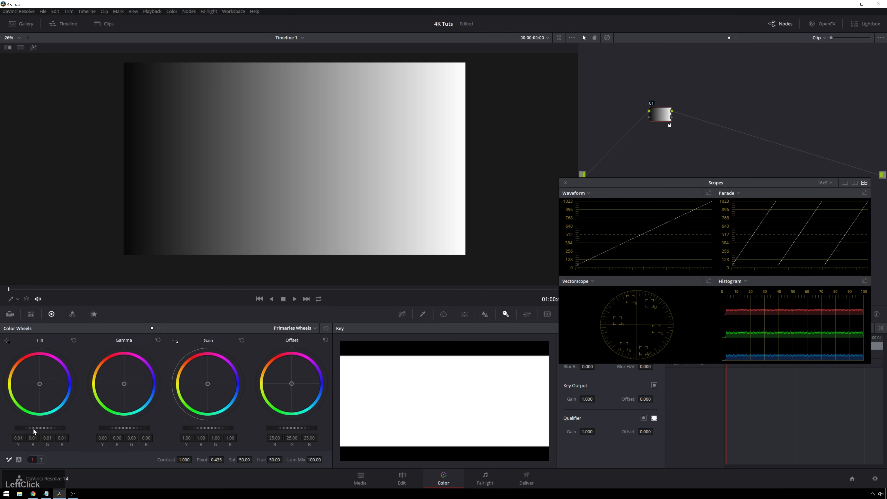
mouse_move(62, 433)
left_mouse_down()
mouse_move(43, 434)
mouse_move(81, 428)
mouse_move(58, 428)
left_mouse_up()
left_click(74, 340)
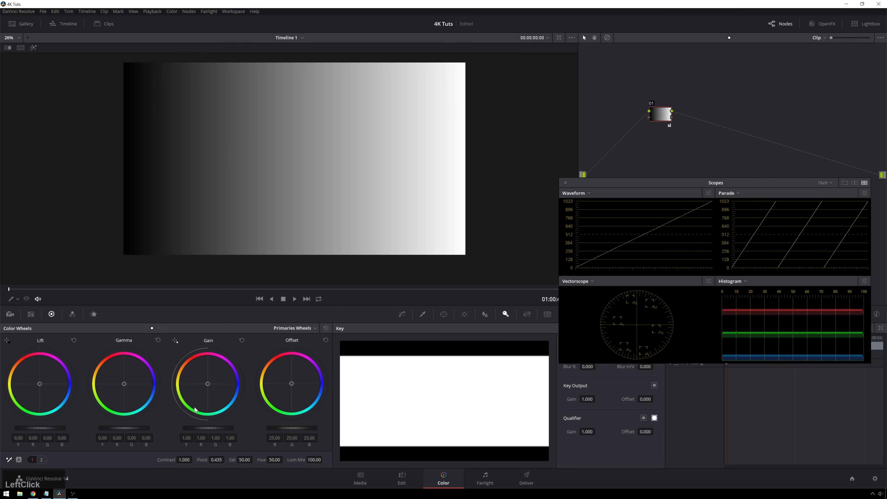
Step: Try Gain at 1.17 and Gamma at 0.26 and -0.12 on the gradient, resetting the wheel after each trial
left_click_drag(208, 428, 229, 427)
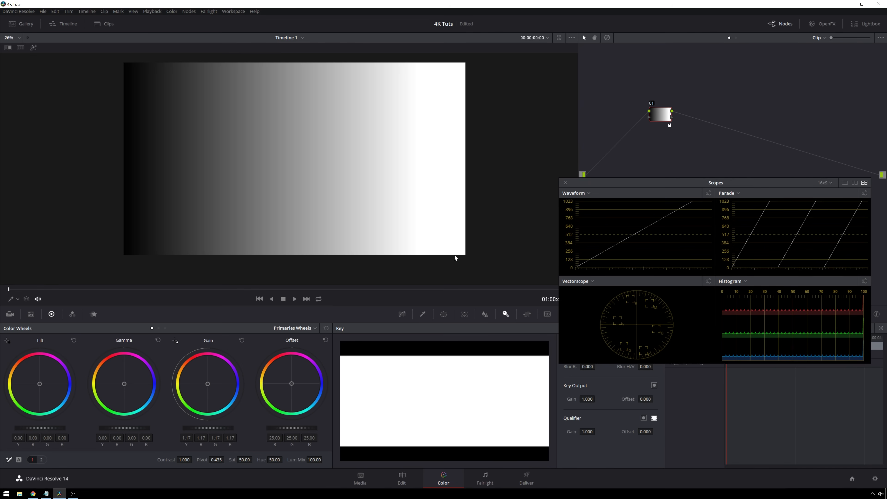
left_click(242, 341)
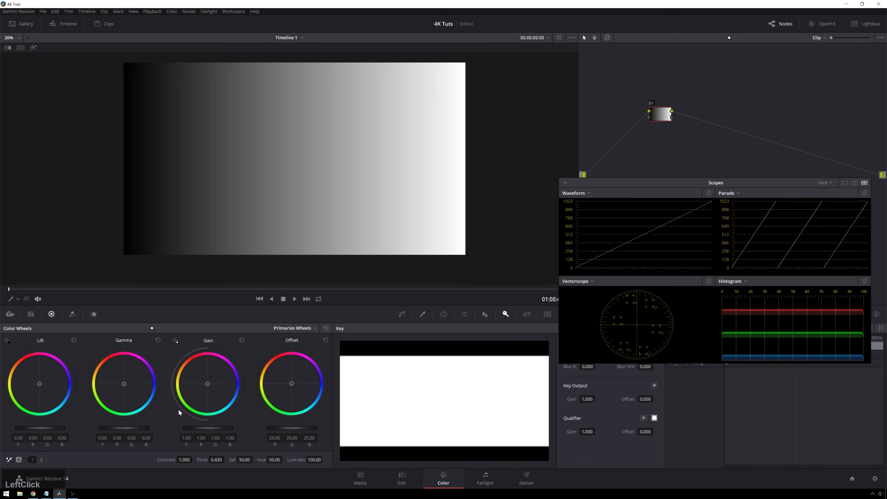
left_click_drag(124, 428, 155, 428)
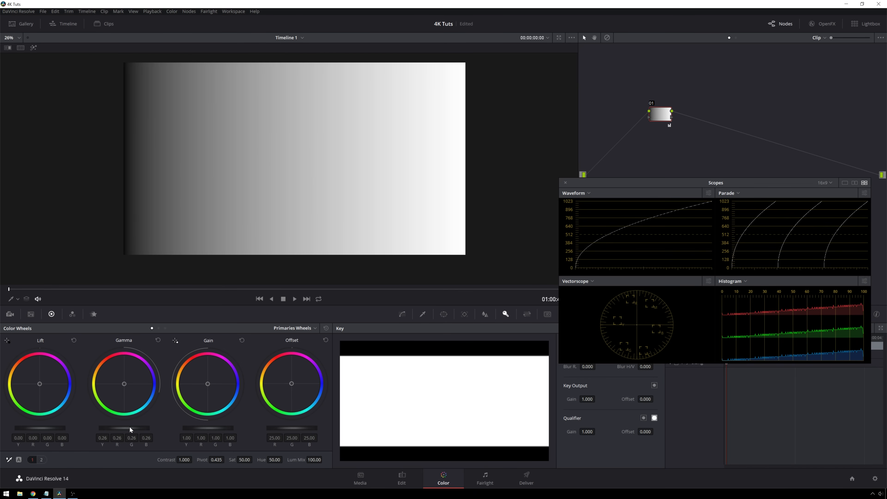
left_click(158, 341)
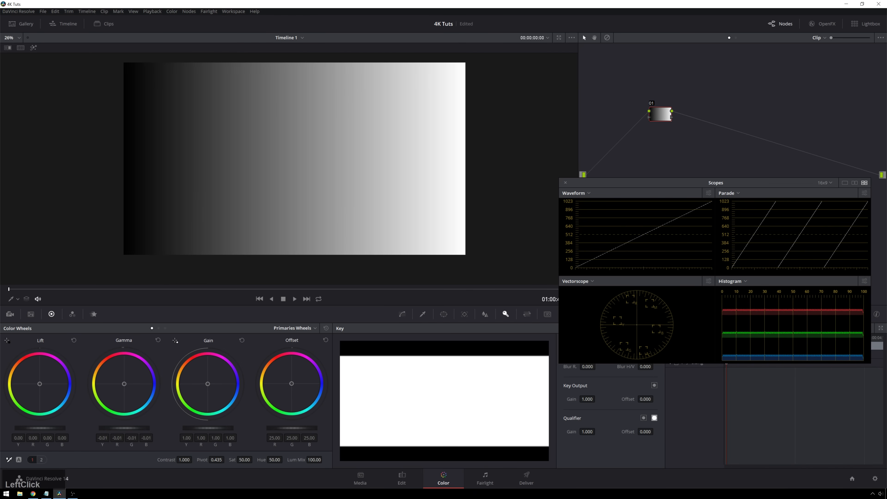
left_click_drag(123, 428, 110, 428)
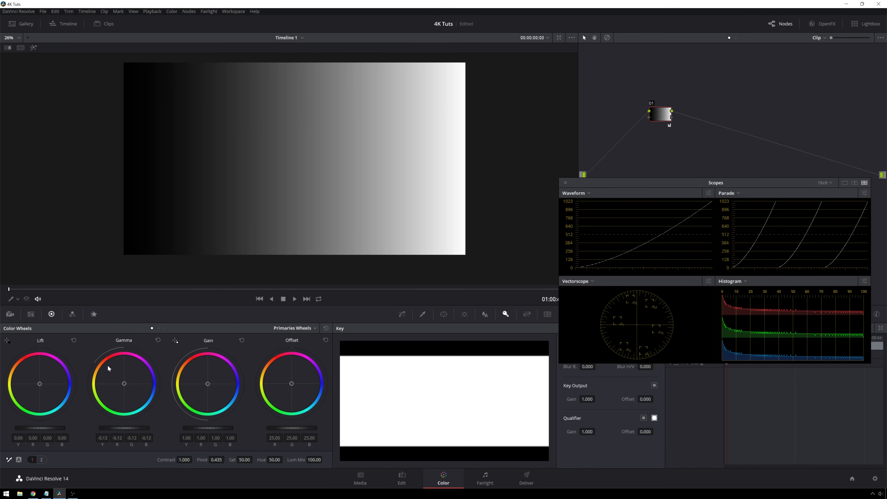
left_click(159, 340)
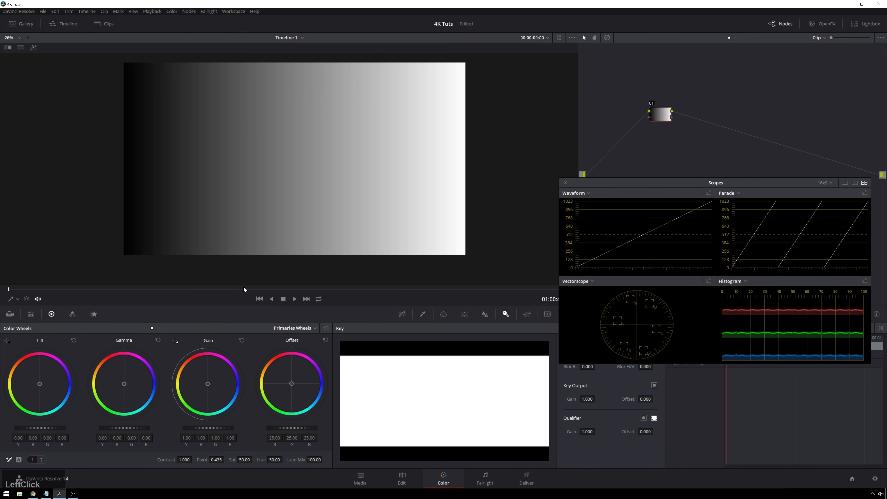
Step: On the running woman clip, try Gain at 0.67 and Lift at -0.04, resetting each wheel after its trial
left_click(259, 298)
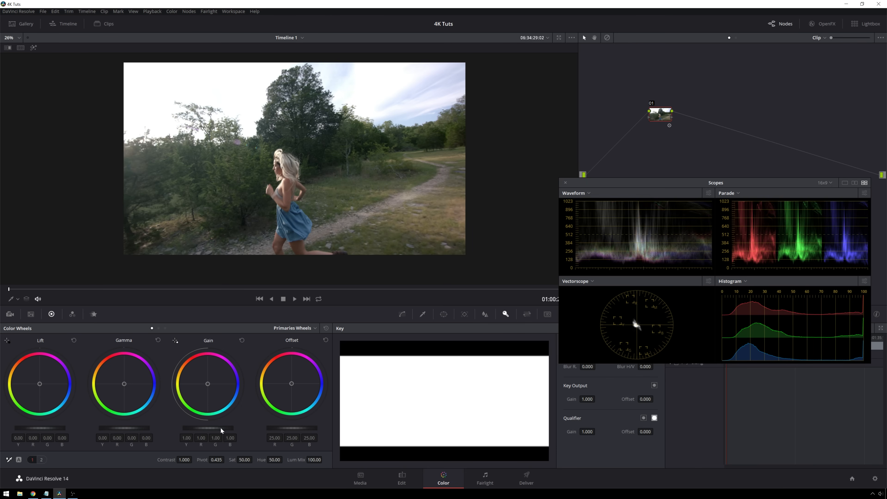
left_click_drag(221, 430, 195, 430)
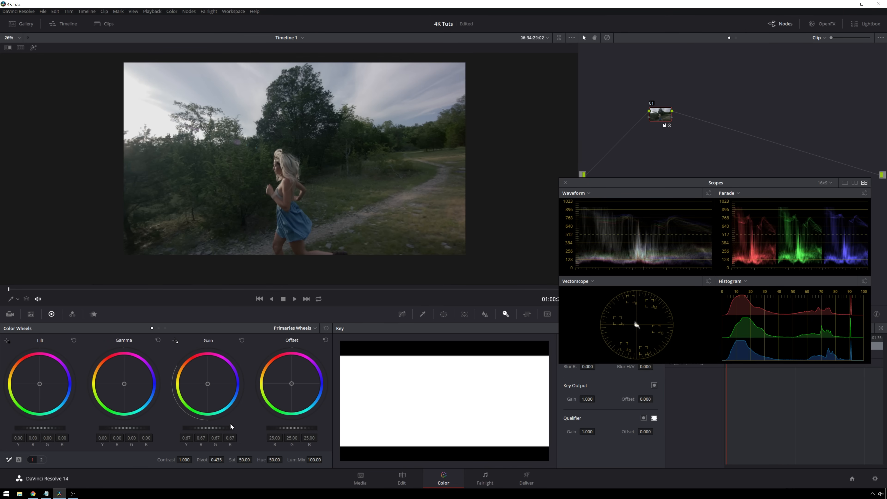
left_click(243, 339)
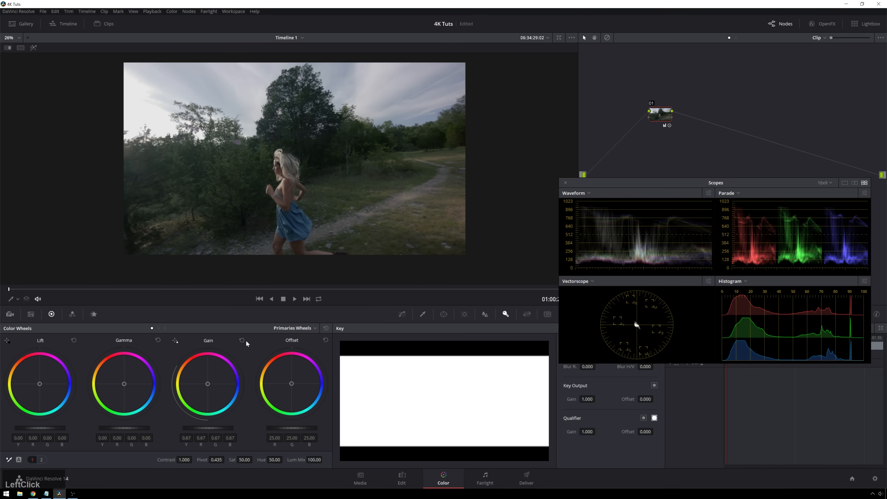
left_click(242, 341)
left_click_drag(48, 428, 41, 428)
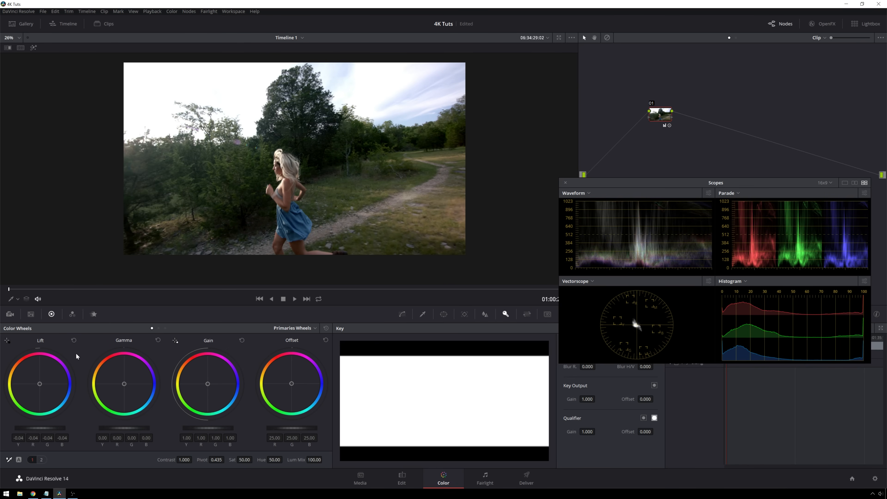
left_click(74, 340)
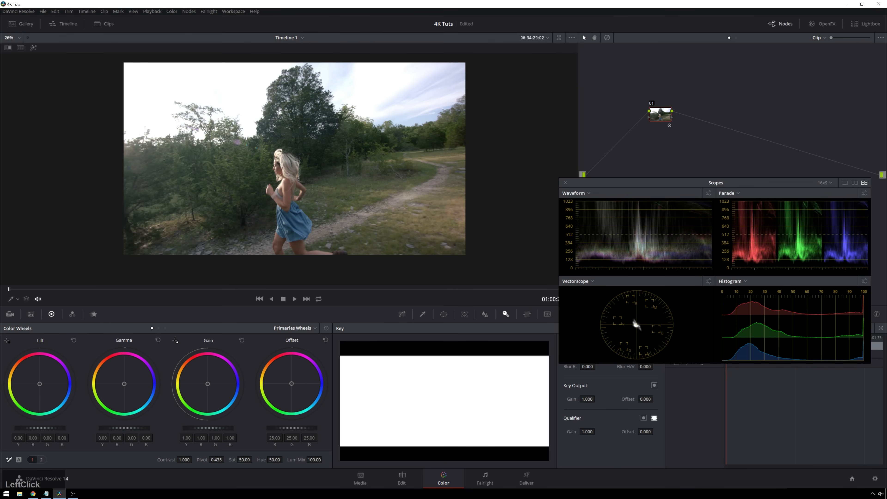
Step: Try Lift at -0.05 combined with Gamma raised to 0.11 on the running woman clip, and reset both wheels
left_click_drag(125, 428, 127, 427)
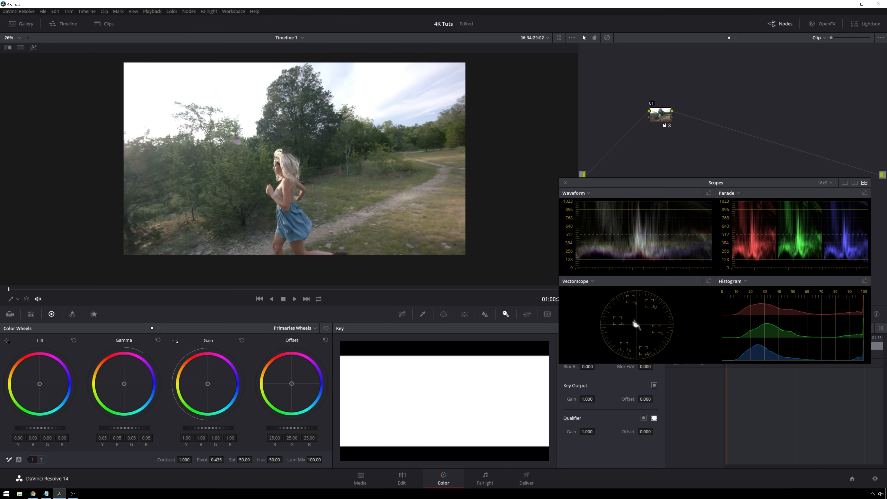
left_click_drag(45, 430, 42, 431)
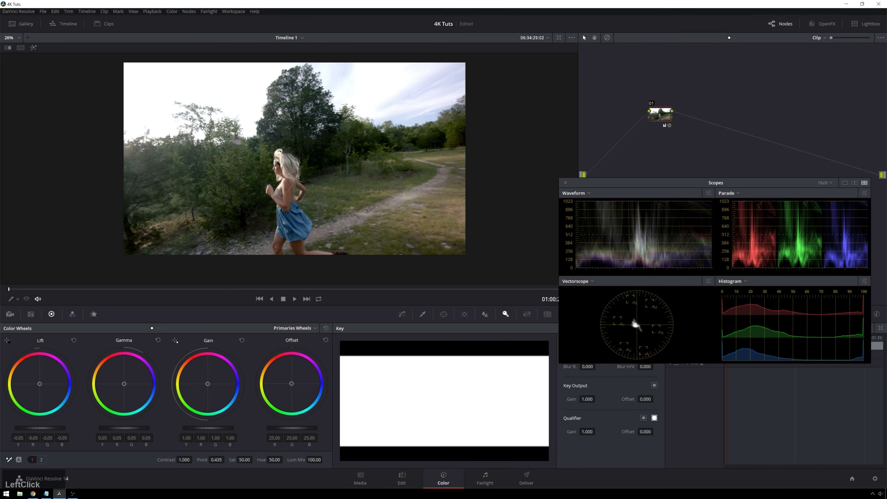
left_click_drag(129, 429, 134, 428)
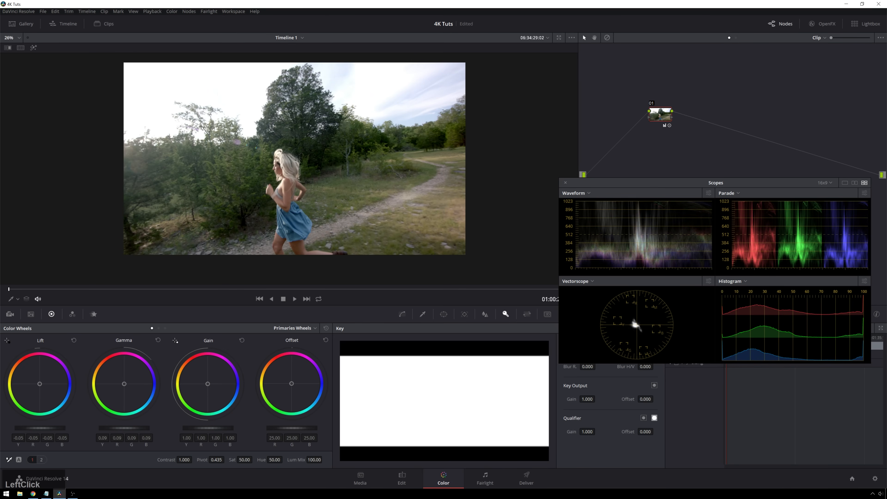
left_click_drag(134, 429, 129, 429)
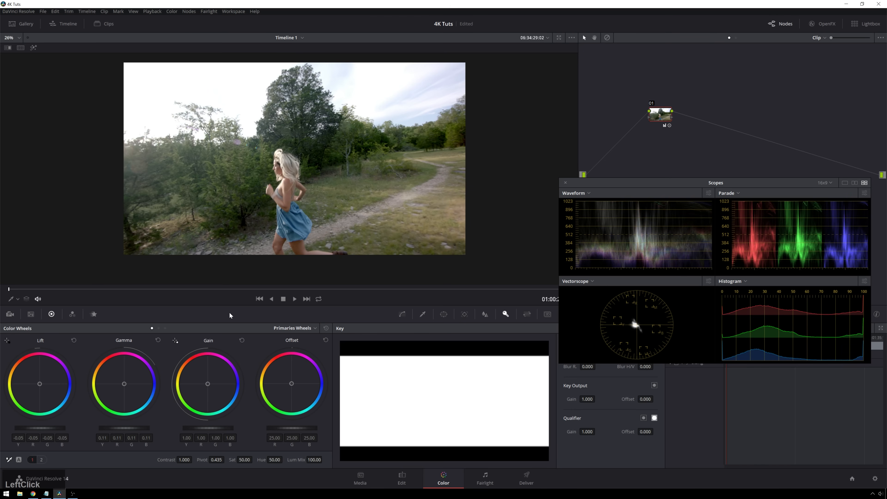
left_click(74, 340)
left_click(158, 340)
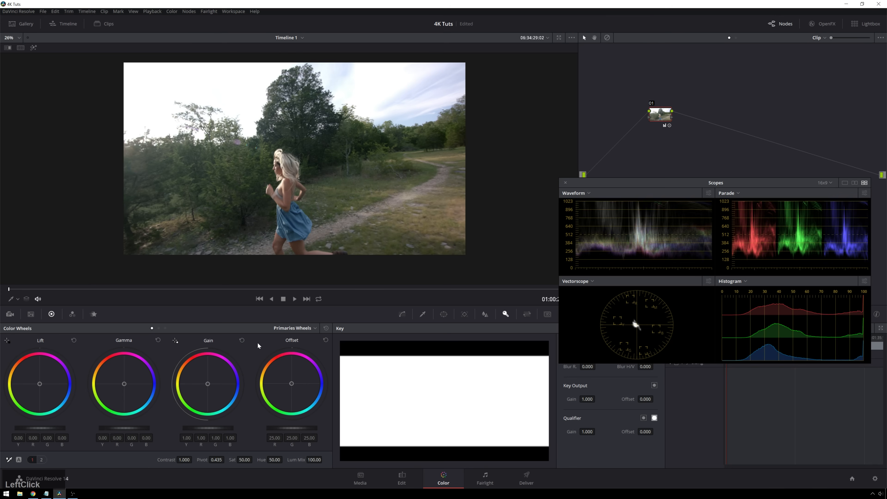
Step: Try fine adjustments of Lift to -0.01 and Gain to 1.02, and reset the running woman clip's grade
scroll(45, 430, "down", 1)
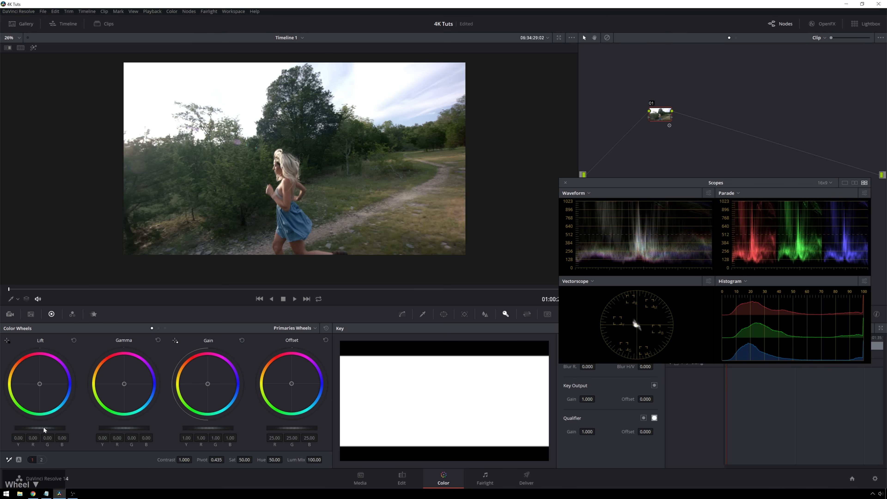
scroll(128, 430, "down", 3)
scroll(188, 431, "up", 2)
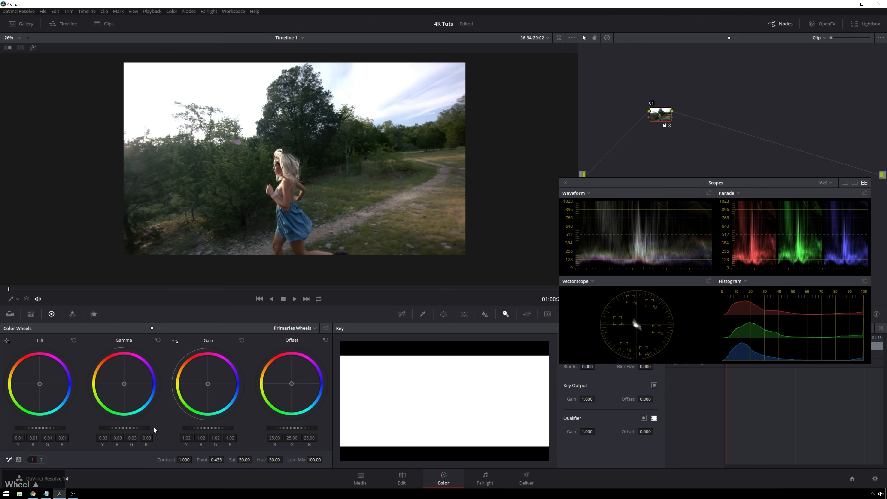
scroll(139, 430, "up", 3)
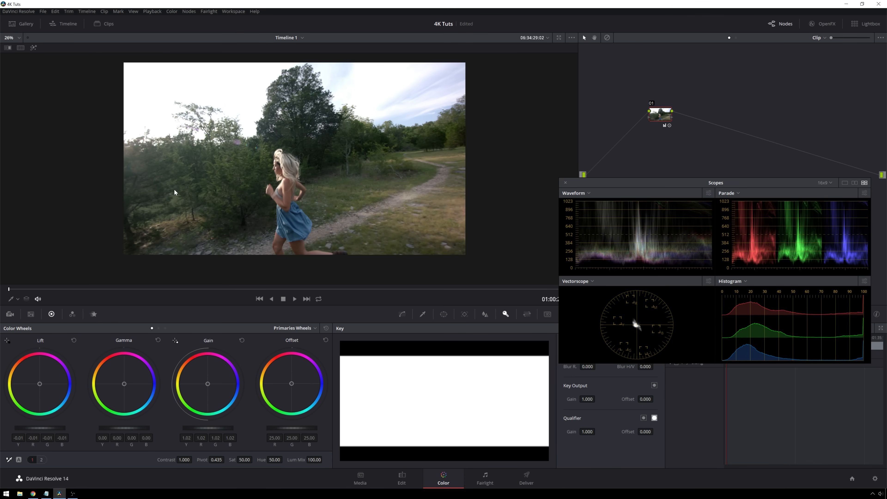
right_click(648, 153)
left_click(664, 158)
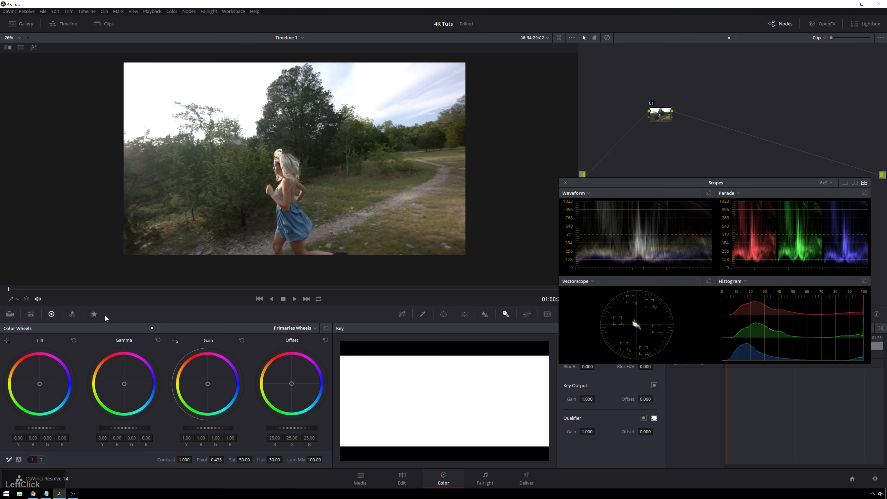
Step: Return to the gradient clip, switch the color wheels to Log mode, and lower Shadow to -0.32
left_click(306, 300)
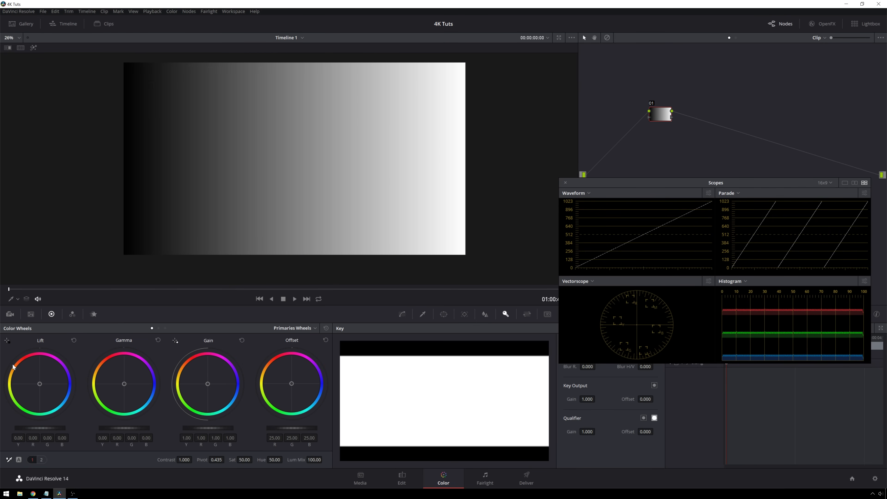
left_click(165, 328)
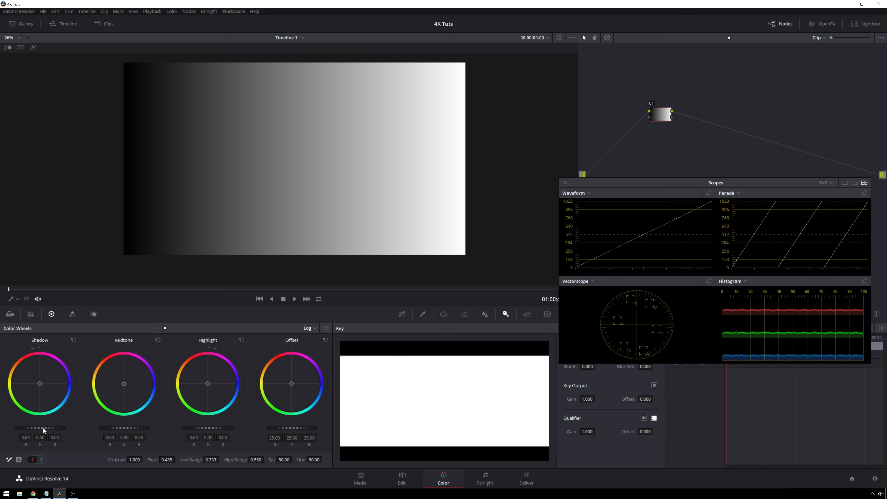
scroll(46, 425, "down", 3)
scroll(46, 424, "down", 2)
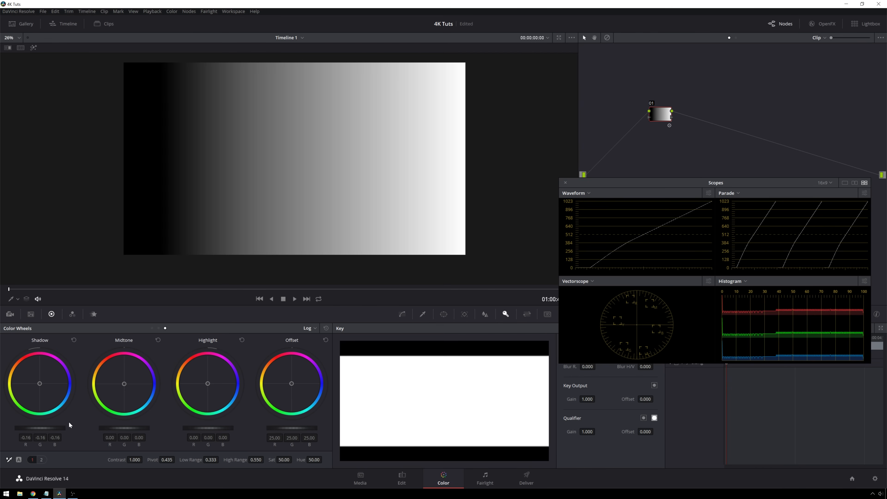
scroll(44, 427, "down", 11)
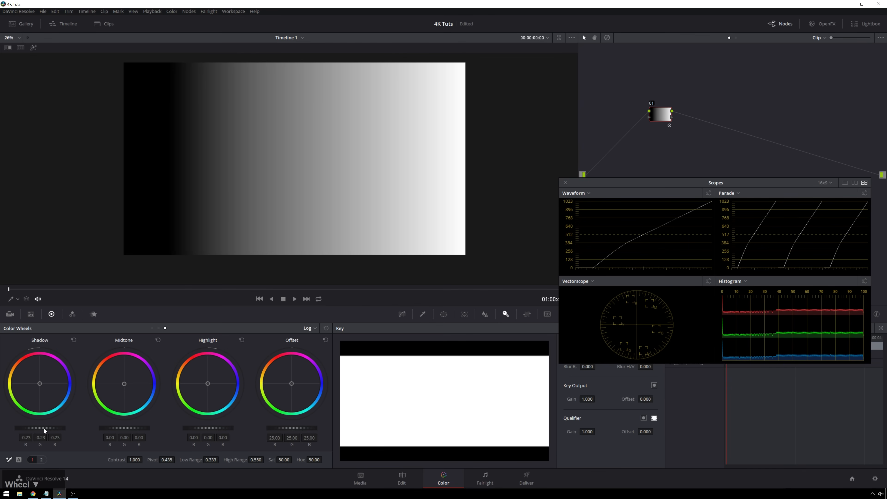
scroll(46, 428, "down", 1)
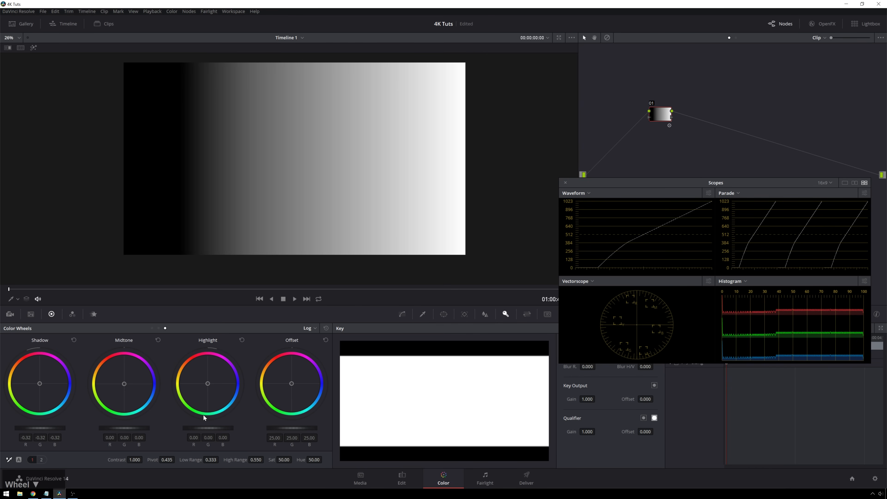
Step: Raise the gradient's Highlight level to 0.24 in the Log wheels
scroll(213, 427, "up", 5)
scroll(214, 427, "up", 15)
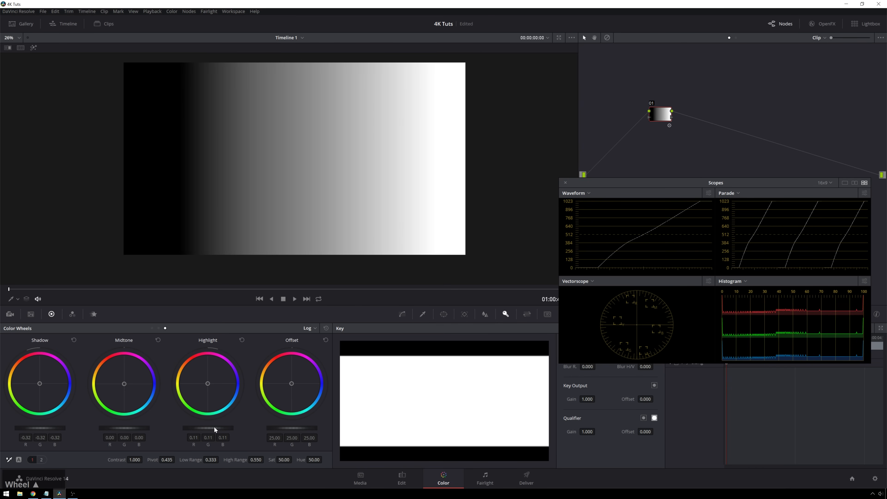
scroll(214, 427, "up", 4)
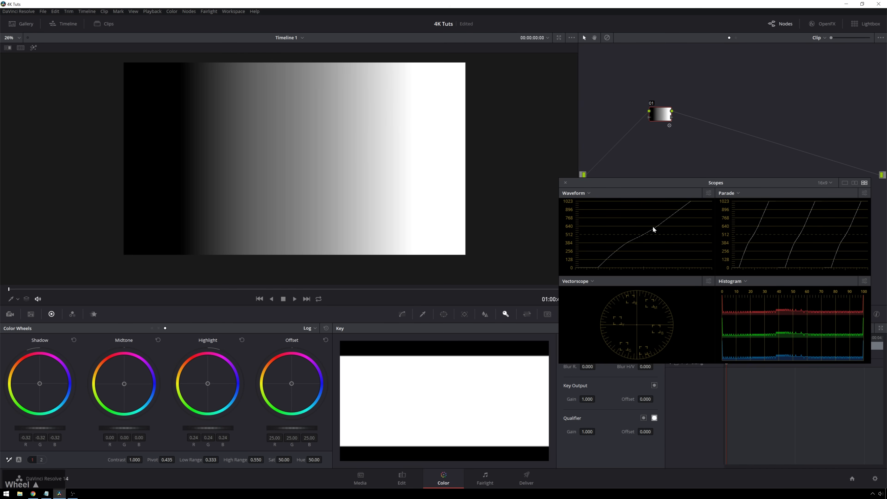
Step: Raise the gradient's Midtone level to 0.42 in the Log wheels
scroll(136, 428, "down", 1)
scroll(134, 428, "up", 6)
left_click_drag(131, 428, 158, 428)
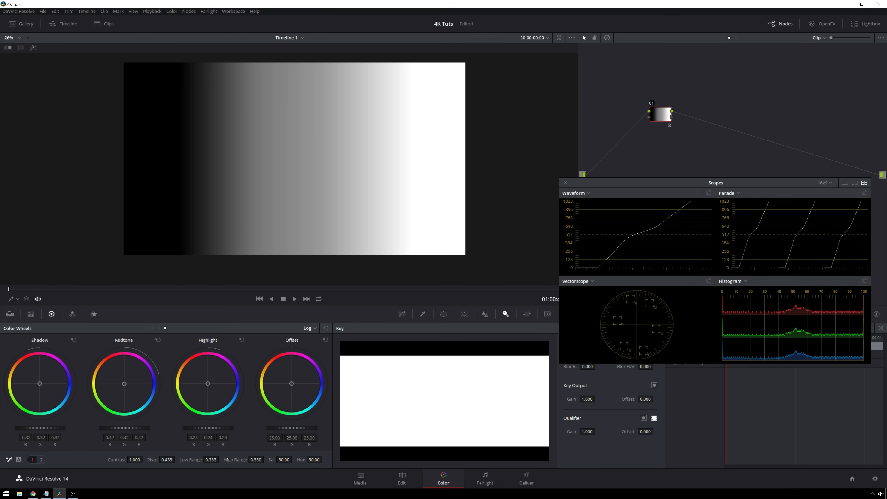
Step: Set the Log wheels' High Range to 0.578 and Low Range to 0.135 for the gradient
left_click(32, 460)
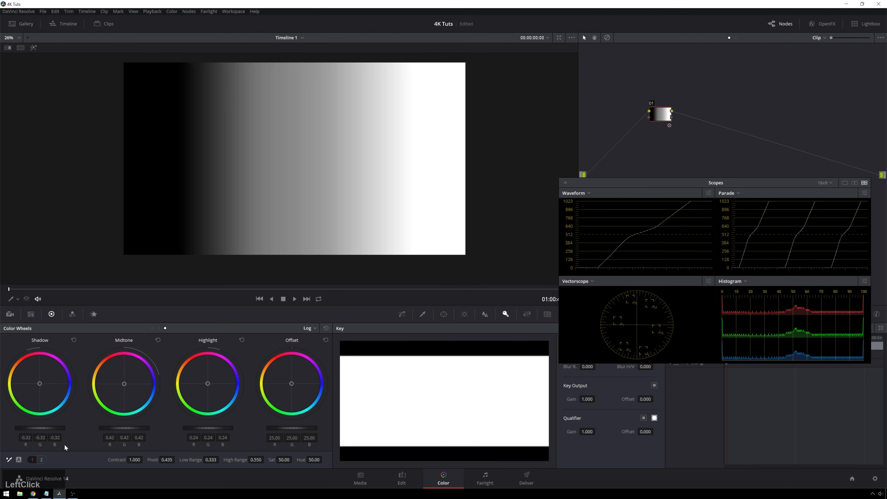
left_click(226, 458)
left_click_drag(231, 458, 250, 459)
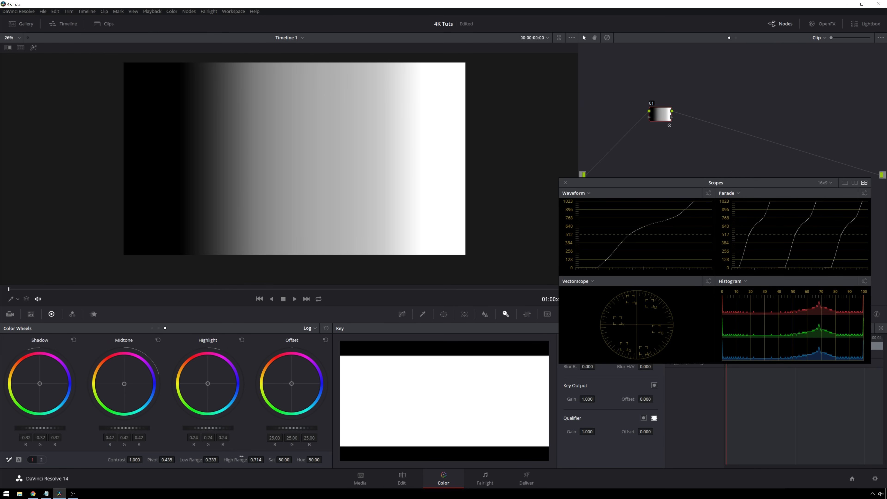
left_click_drag(241, 456, 252, 459)
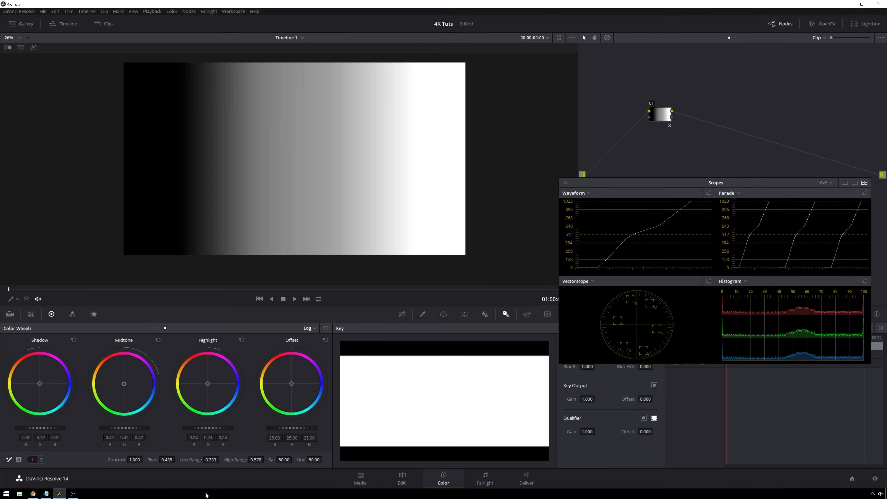
left_click_drag(199, 460, 221, 459)
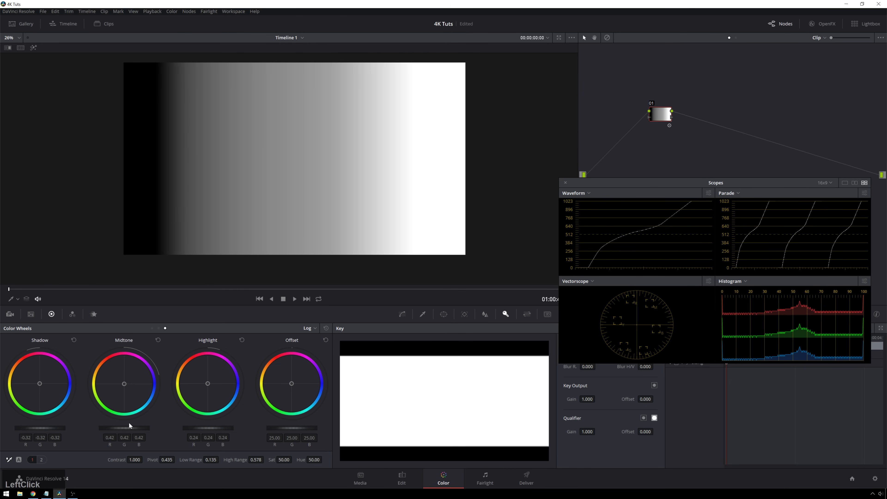
Step: Lower the gradient's Midtone level to -0.07 in the Log wheels and reset all the wheels
left_click_drag(129, 426, 103, 426)
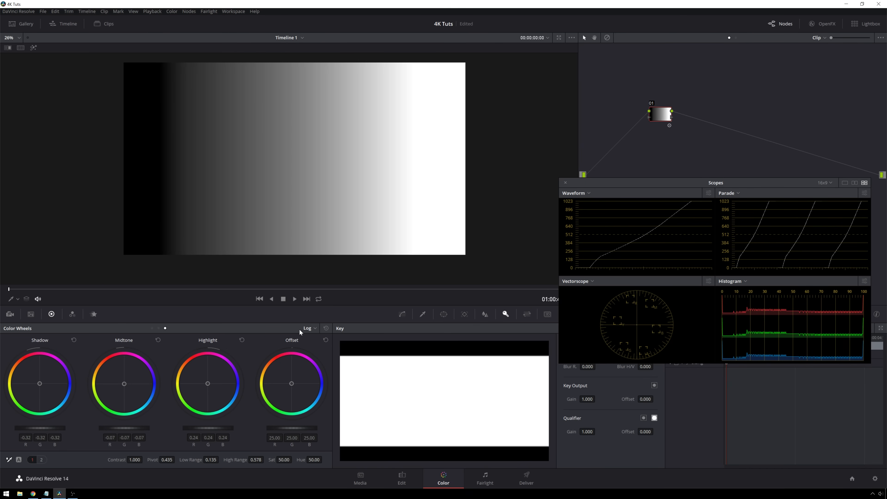
left_click(326, 328)
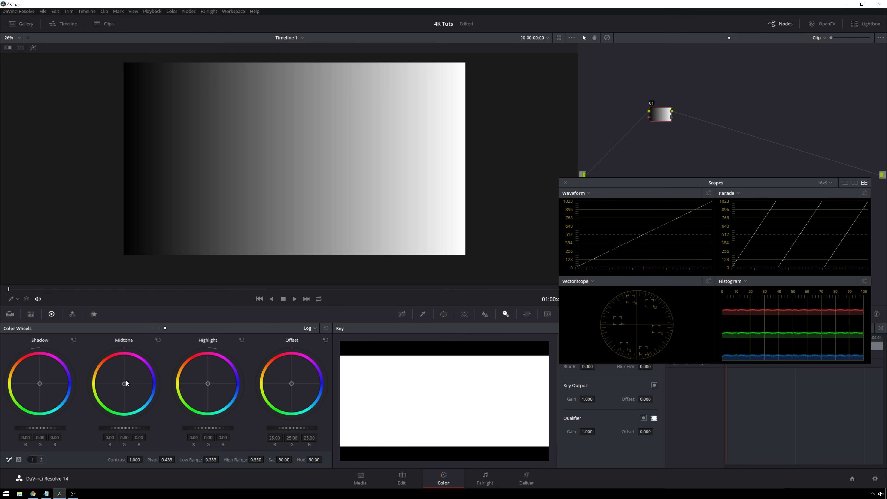
Step: Push the Log Midtone color balance toward cyan-blue, to R -0.20, G 0.04, B 0.21
left_click_drag(125, 386, 144, 406)
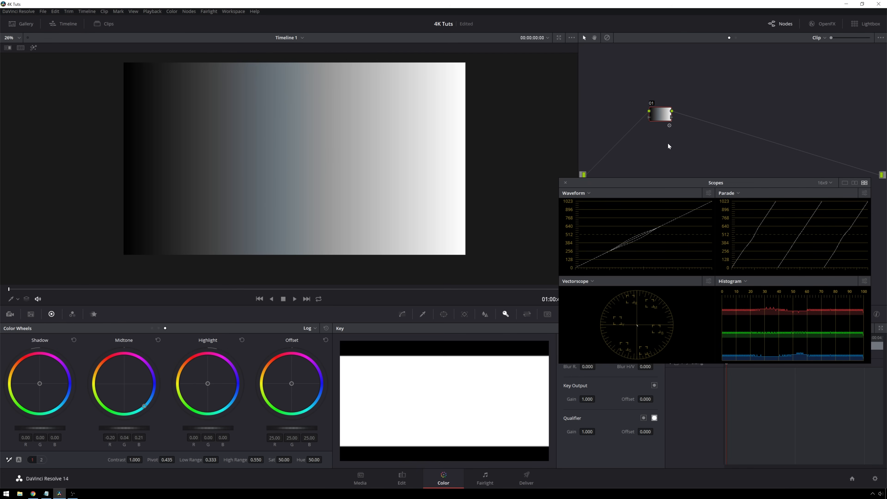
Step: On a new serial node with node 01 disabled, push the Primaries Gamma wheel toward blue to R -0.02, G 0.00, B 0.02
key("alt+s")
left_click(152, 328)
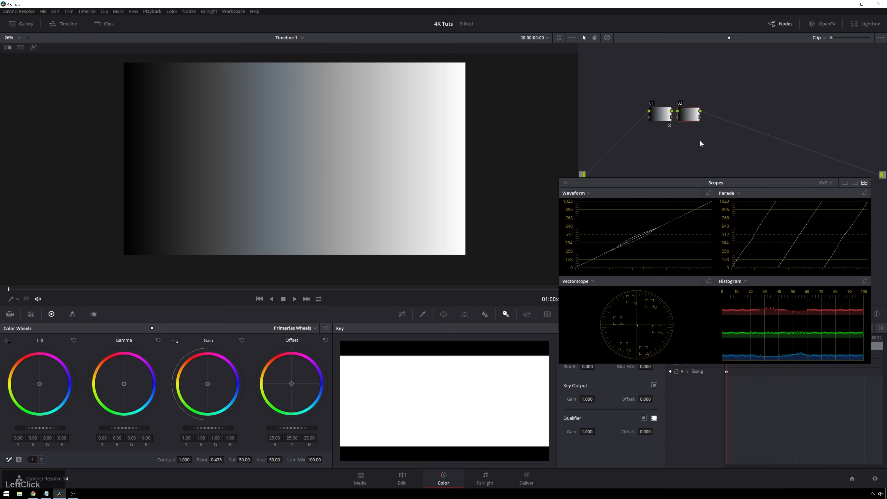
key("ctrl+d")
left_click(692, 116)
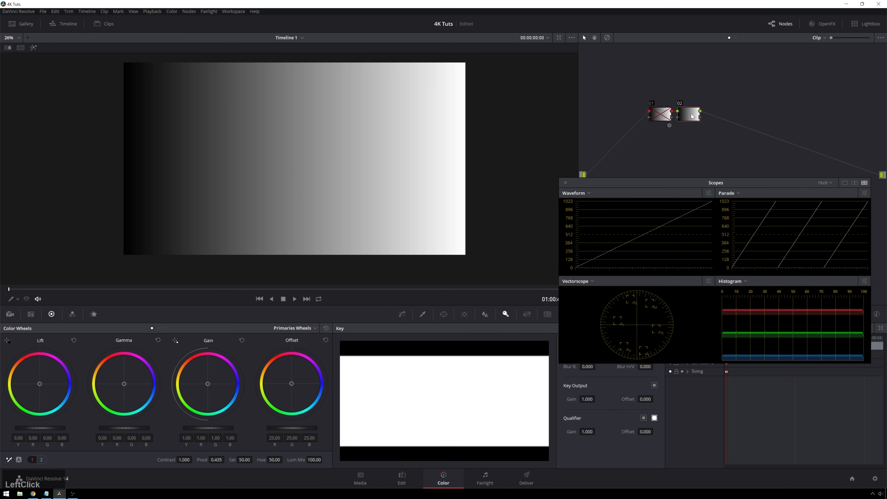
left_click_drag(124, 384, 126, 387)
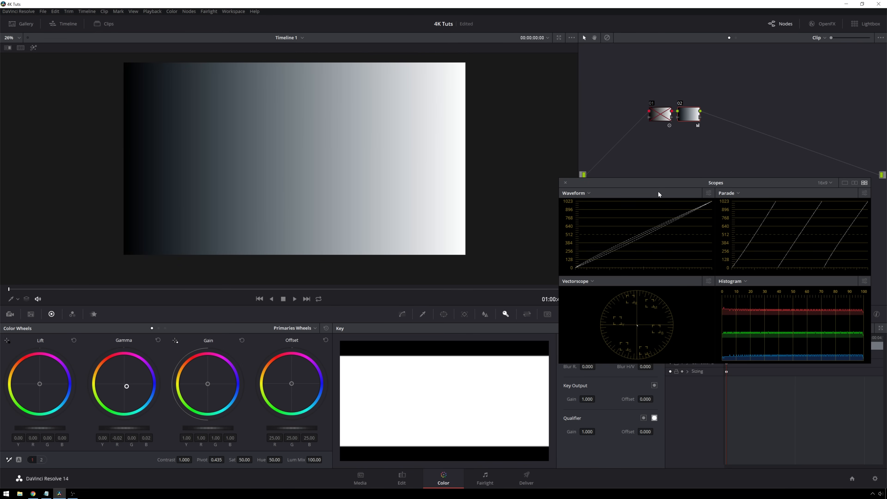
Step: Disable node 02 and re-enable node 01 to compare the Gamma tint with the Log Midtone tint
key("ctrl+d")
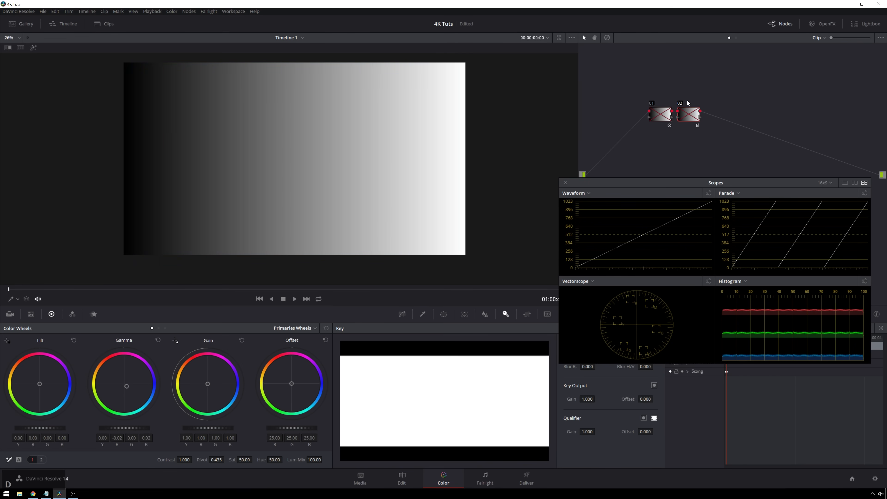
left_click(665, 114)
key("ctrl+d")
left_click(664, 114)
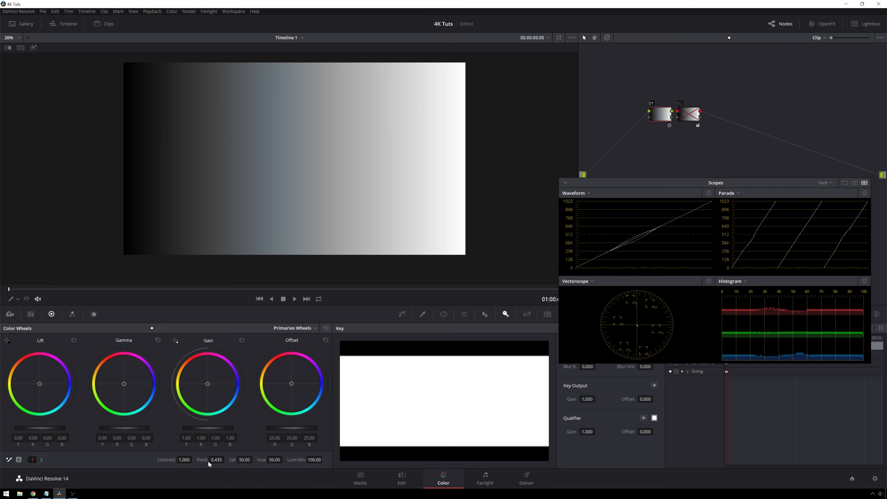
Step: In node 01's Log wheels, set the Low Range to 0.105 and the High Range to 0.474
left_click(165, 328)
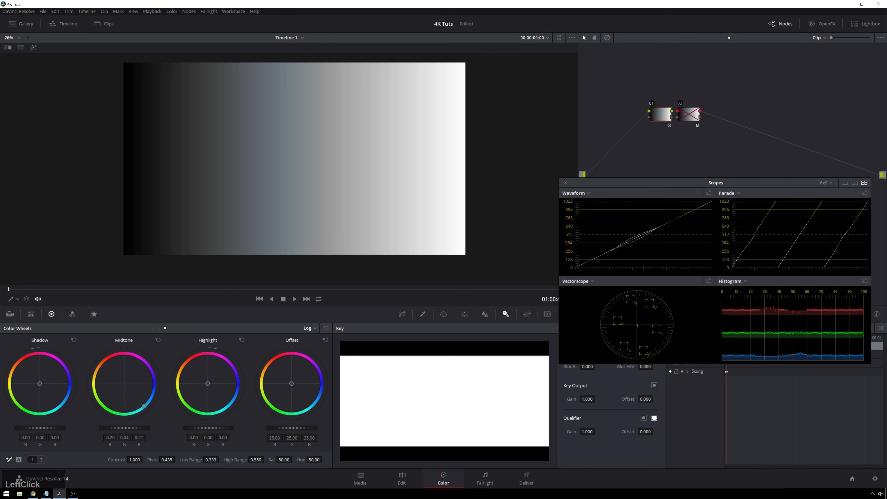
left_click_drag(212, 460, 175, 460)
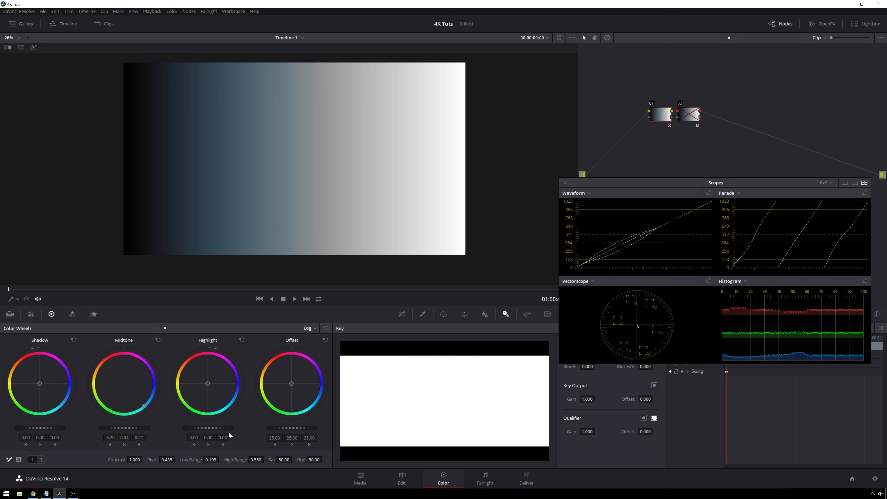
left_click_drag(255, 459, 242, 459)
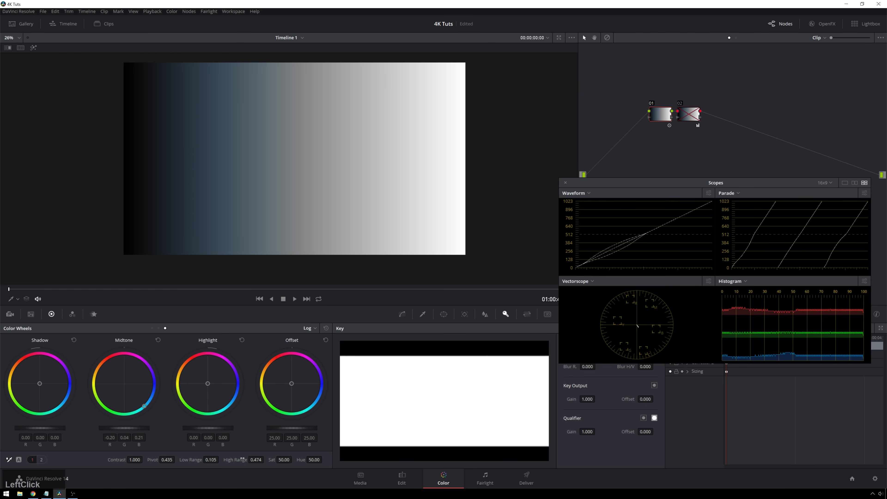
Step: Reset the Midtone wheel, rebalance it to R -0.07, G 0.01, B 0.07, and set the Low Range to 0.059
left_click(158, 340)
left_click_drag(112, 380, 130, 392)
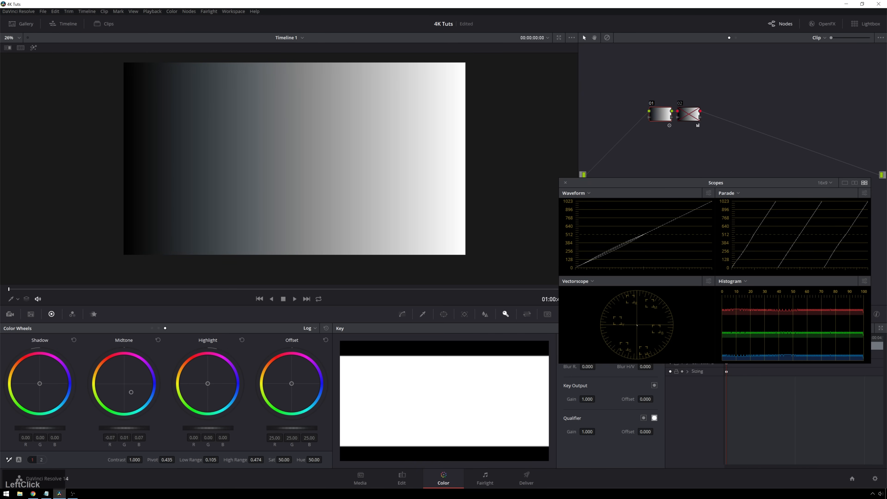
left_click_drag(211, 460, 209, 460)
Step: Move the Scopes window clear of the node graph, spread the nodes apart, and add a serial node after node 01
left_click_drag(648, 179, 651, 207)
left_click_drag(683, 121, 625, 136)
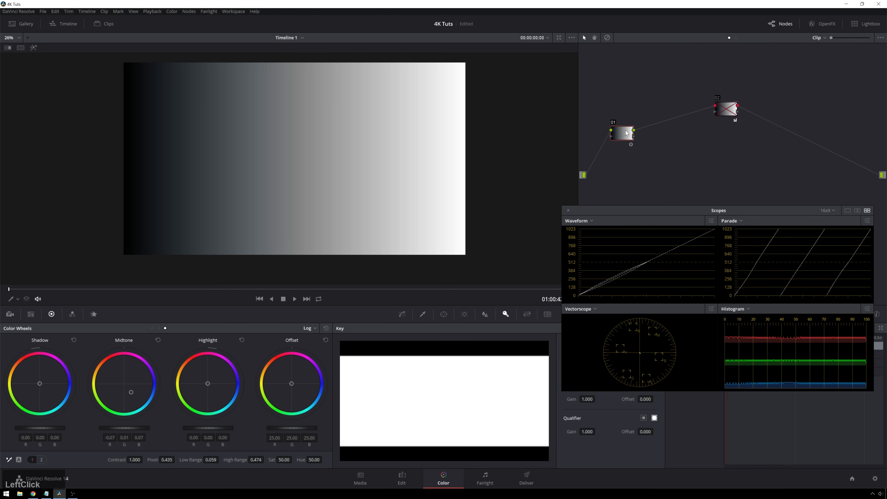
key("alt+s")
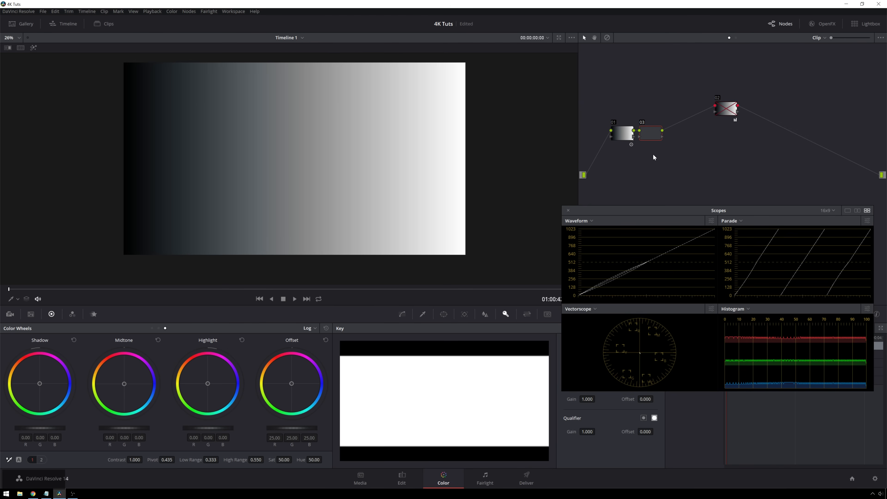
left_click(545, 151)
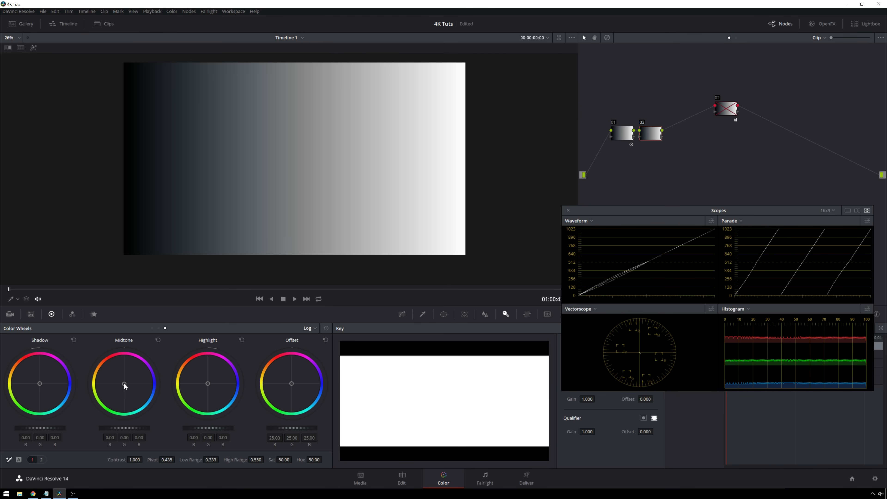
Step: Push the new node's Log Midtone toward orange and set its Low Range to 0.397 and High Range to 0.902
left_click_drag(120, 386, 118, 377)
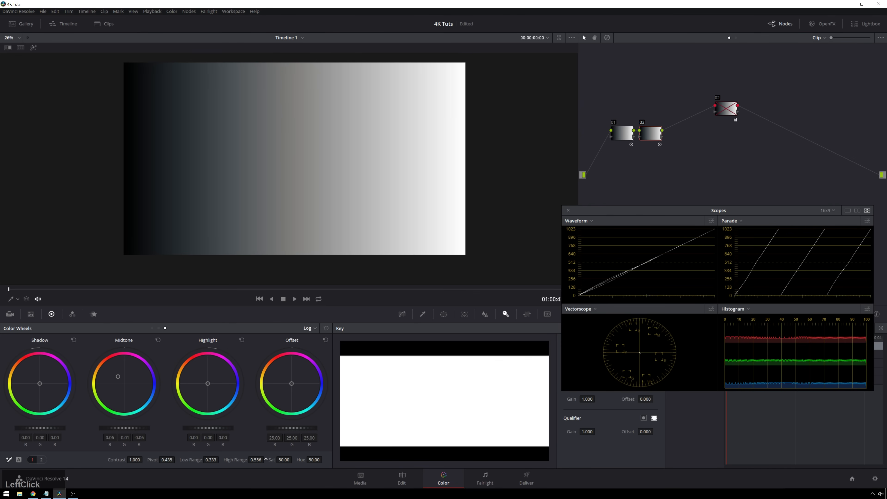
left_click_drag(266, 460, 221, 460)
left_click_drag(116, 376, 114, 378)
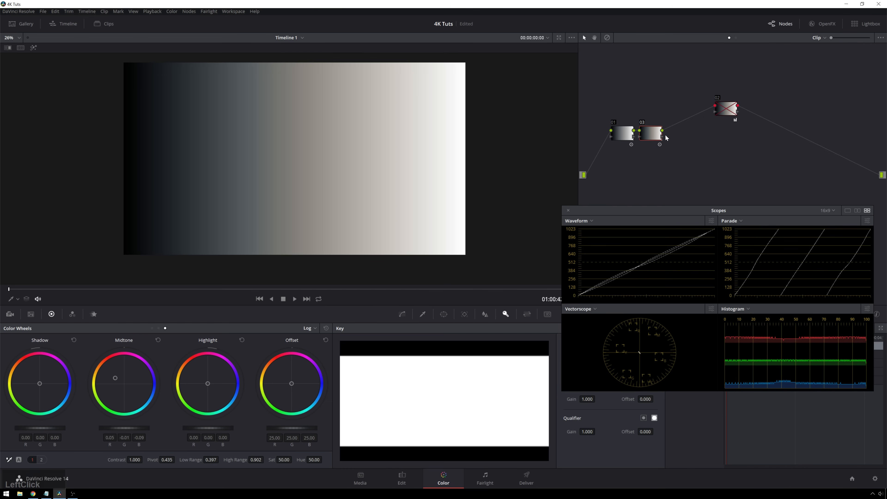
Step: Disable nodes 01 and 03, and line up node 02 with them and re-enable it
left_click(655, 134)
key("ctrl+d")
left_click(622, 135)
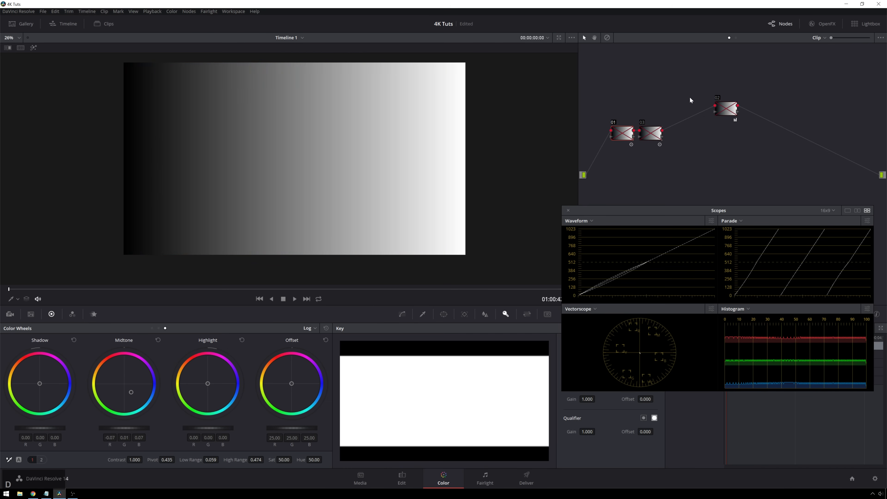
key("ctrl+d")
left_click(716, 106)
left_click_drag(724, 112, 705, 135)
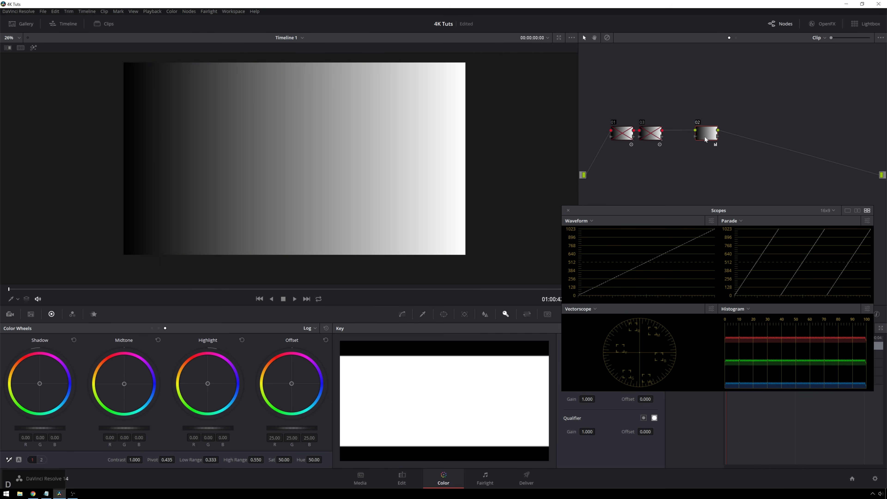
key("ctrl+d")
Step: Add a serial node after node 02 and push its Primaries Gamma toward orange, to R 0.03 and B -0.03
key("alt+s")
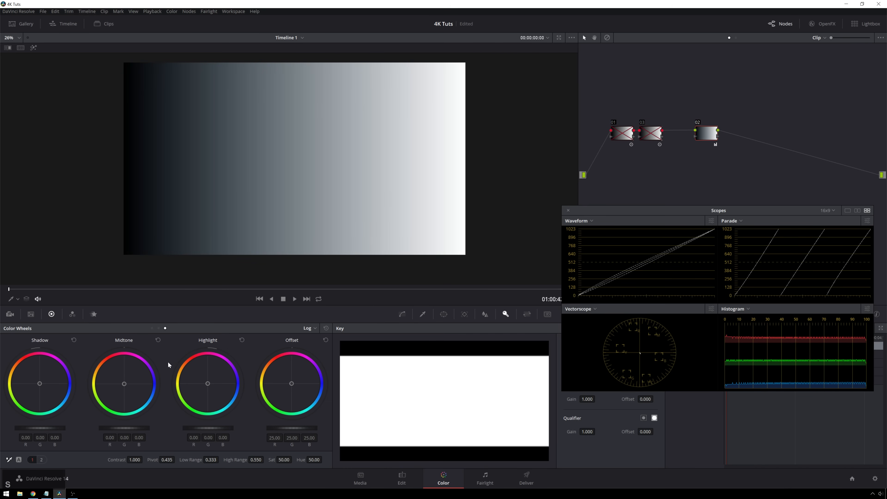
left_click(152, 328)
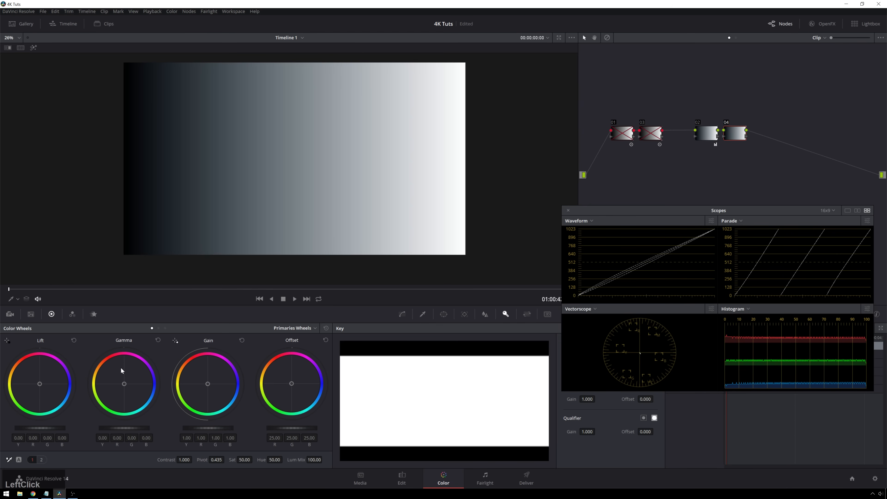
left_click_drag(123, 381, 120, 381)
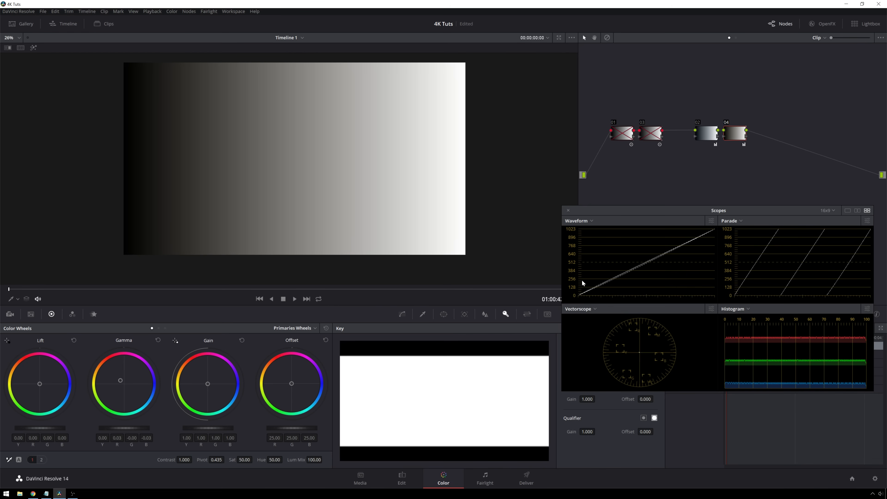
Step: Delete the two Primaries nodes from the gradient and re-enable the two Log nodes
left_click_drag(733, 165, 695, 127)
key("Delete")
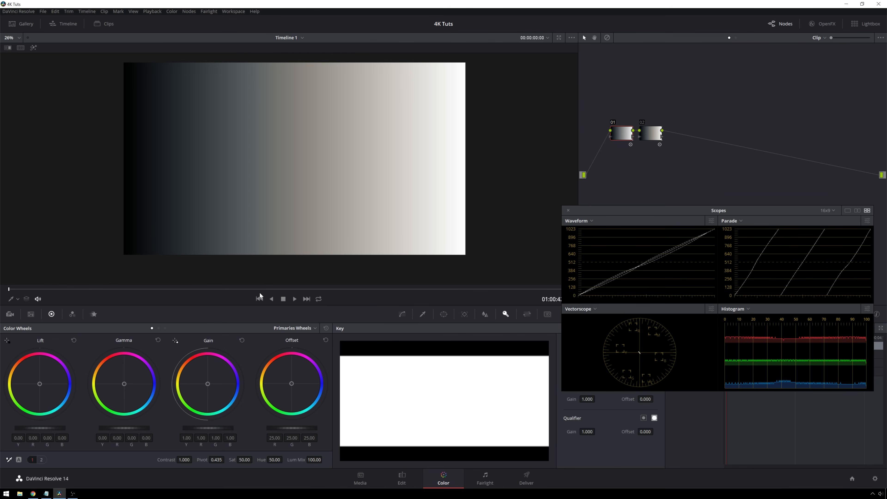
Step: Switch to clip 02, the woman against the wooden wall, and reset all its grades and nodes
left_click(109, 24)
left_click(74, 274)
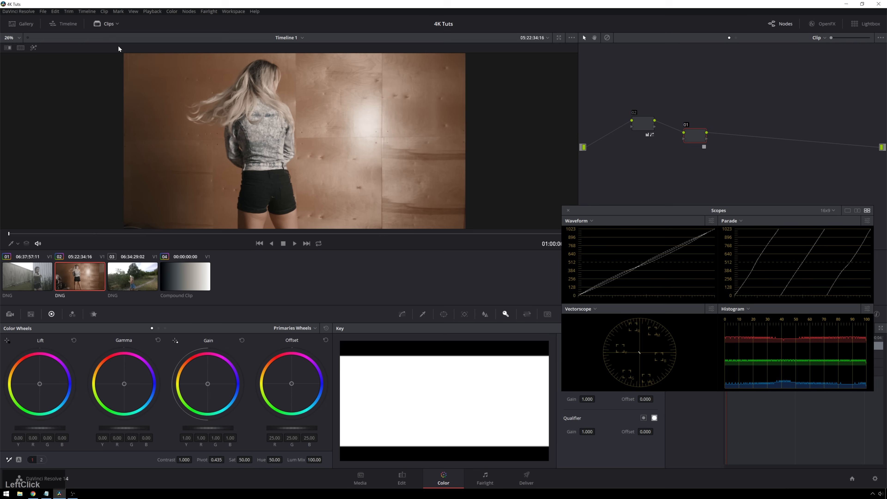
left_click(109, 24)
right_click(620, 169)
left_click(633, 174)
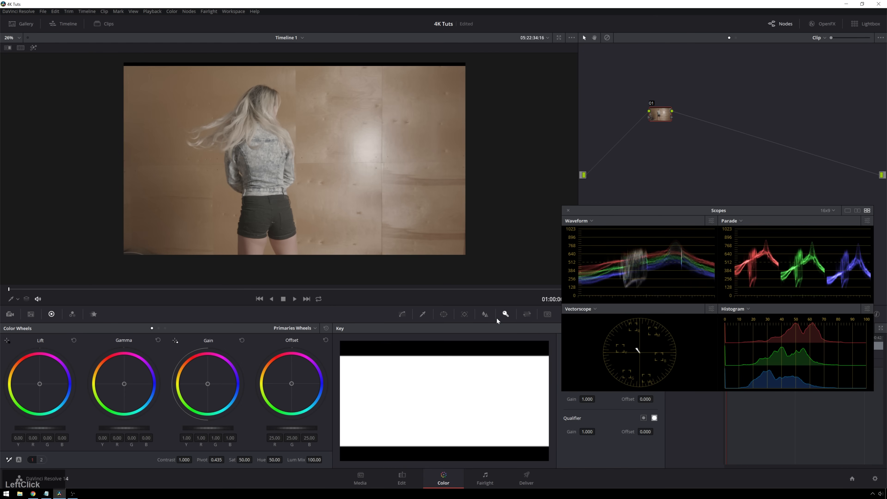
Step: Set the timeline's output blanking to 2.35
left_click(214, 14)
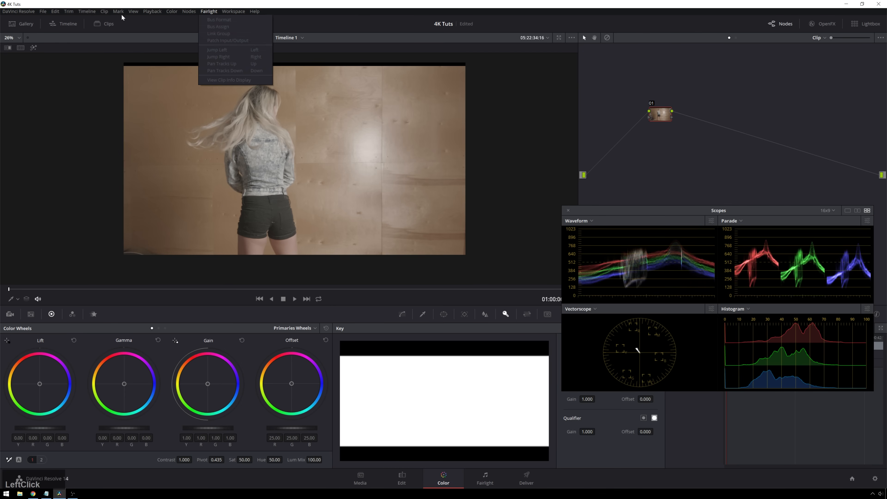
mouse_move(86, 13)
mouse_move(140, 207)
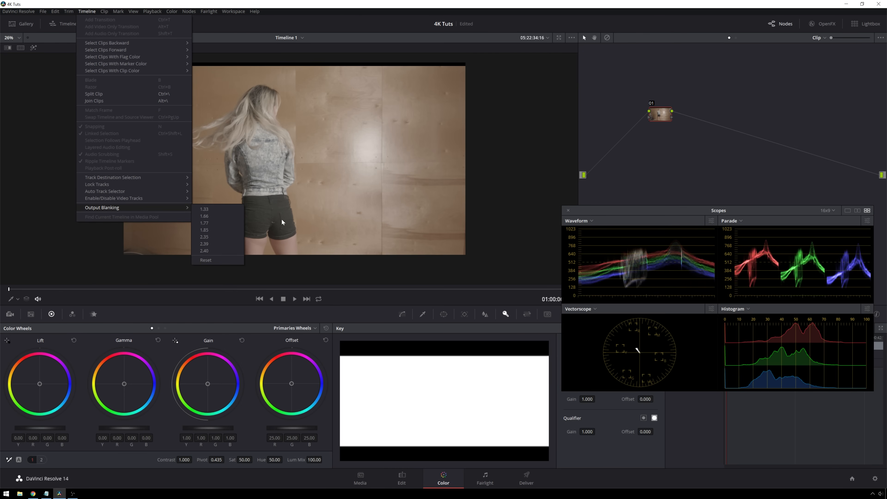
left_click(204, 238)
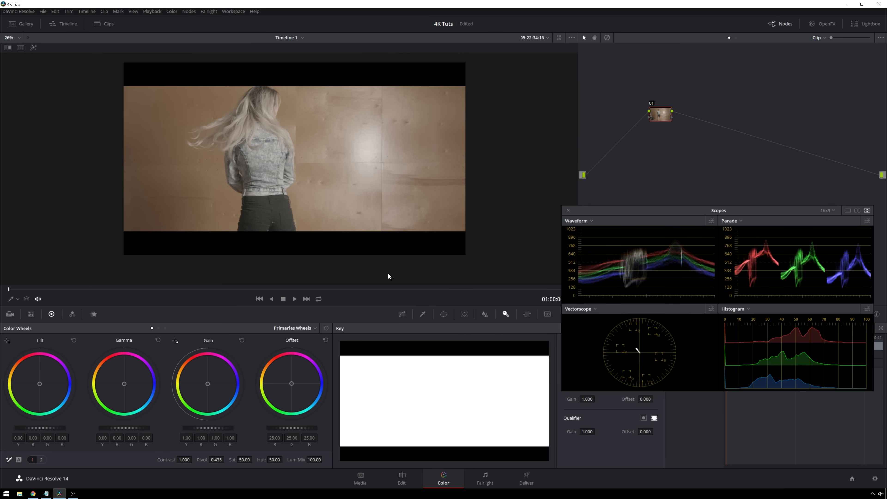
Step: Go to the frame at 05:22:47:06, where the woman faces the camera, and lower the Lift to -0.05
left_click(292, 290)
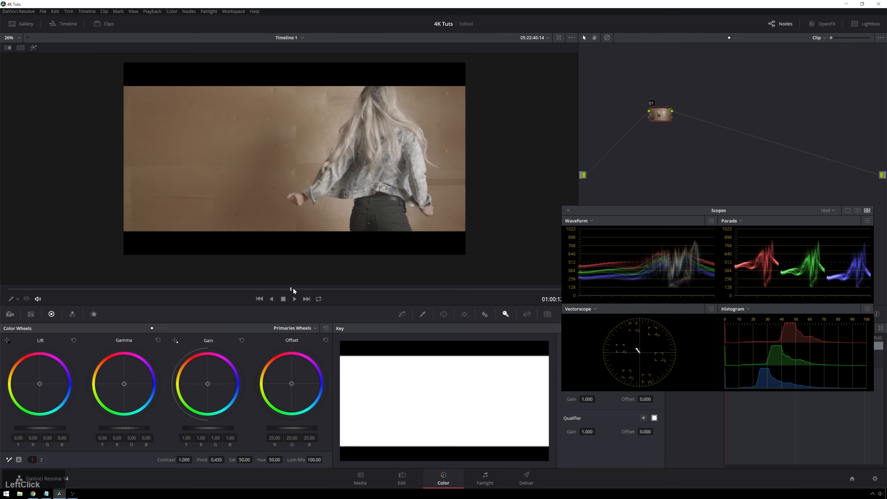
left_click_drag(293, 289, 411, 290)
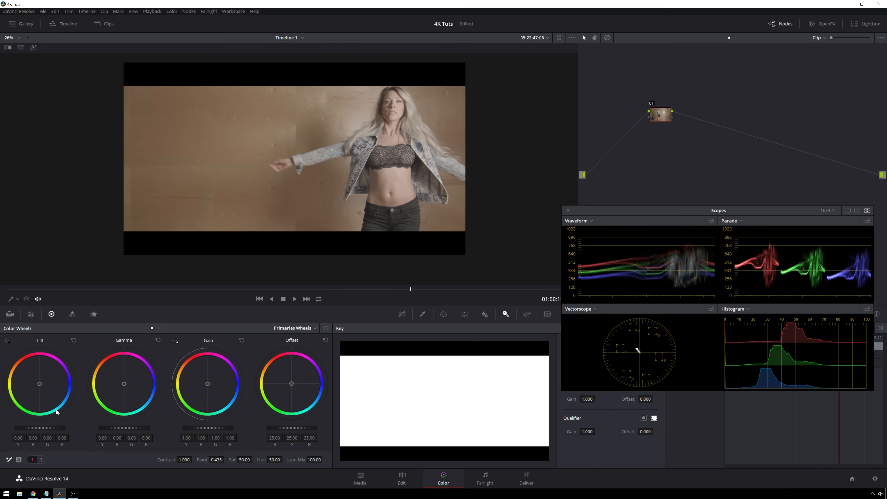
scroll(47, 427, "down", 5)
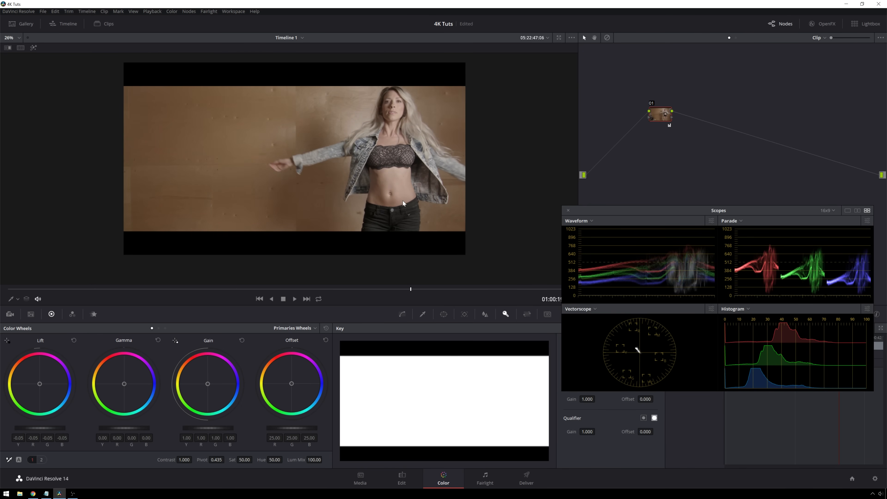
Step: Enlarge the viewer image to 33% and raise the clip's Gain to 1.05
scroll(443, 147, "up", 3)
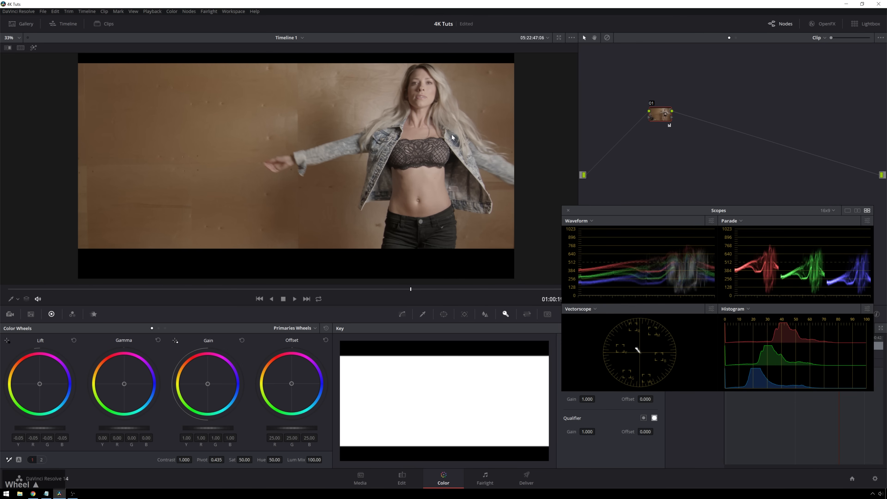
middle_click(452, 135)
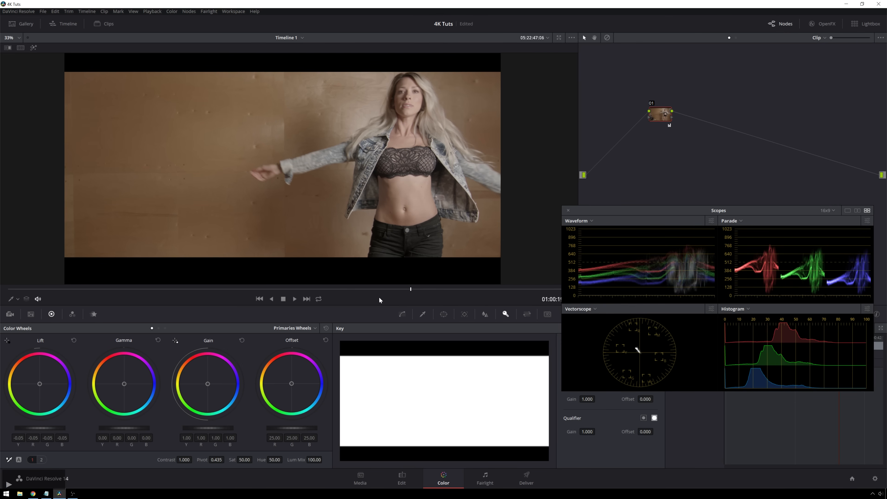
scroll(56, 420, "down", 2)
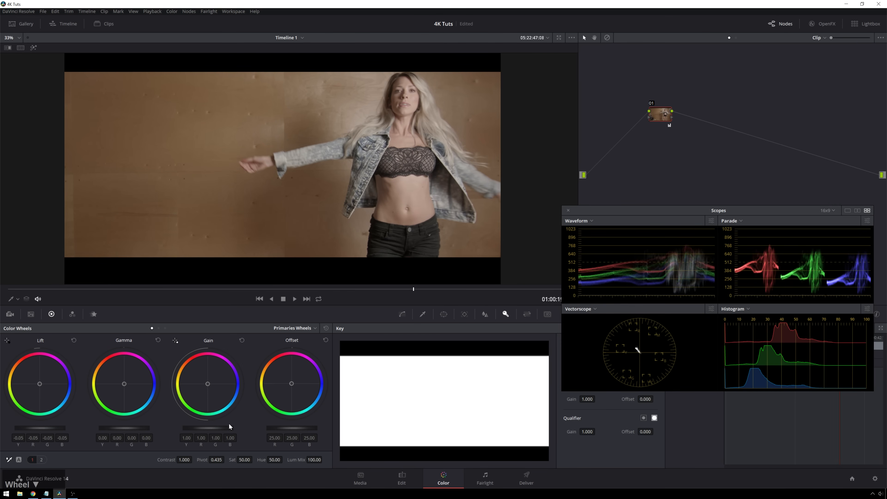
scroll(228, 424, "up", 3)
scroll(226, 424, "up", 2)
scroll(156, 441, "down", 1)
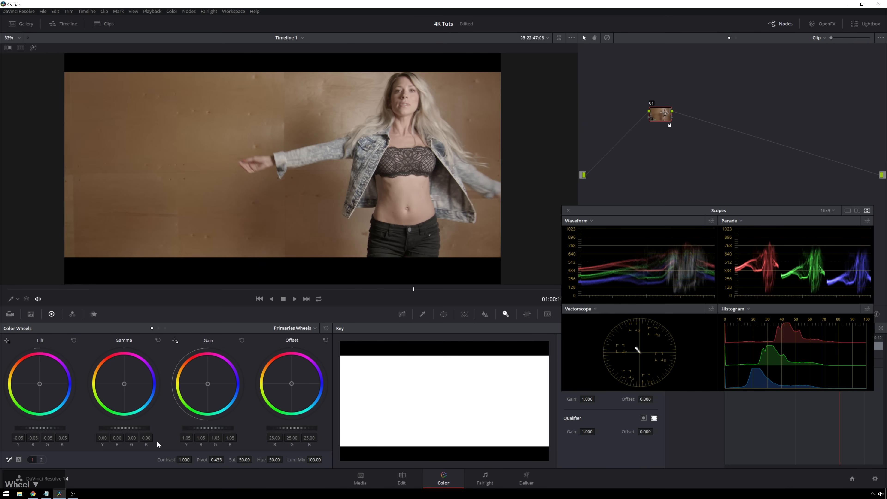
Step: Lower the clip's Gamma to -0.05 and raise its Gain to 1.14 on node 01
scroll(135, 429, "down", 3)
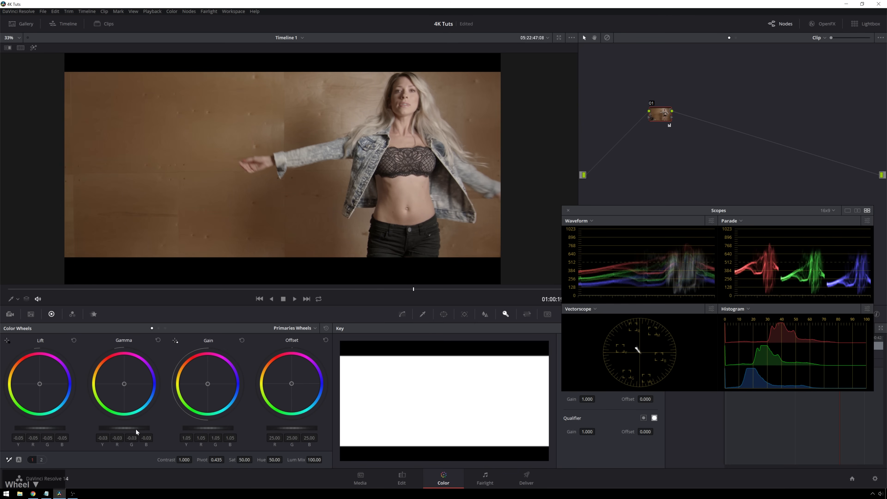
scroll(229, 428, "up", 2)
scroll(141, 430, "down", 1)
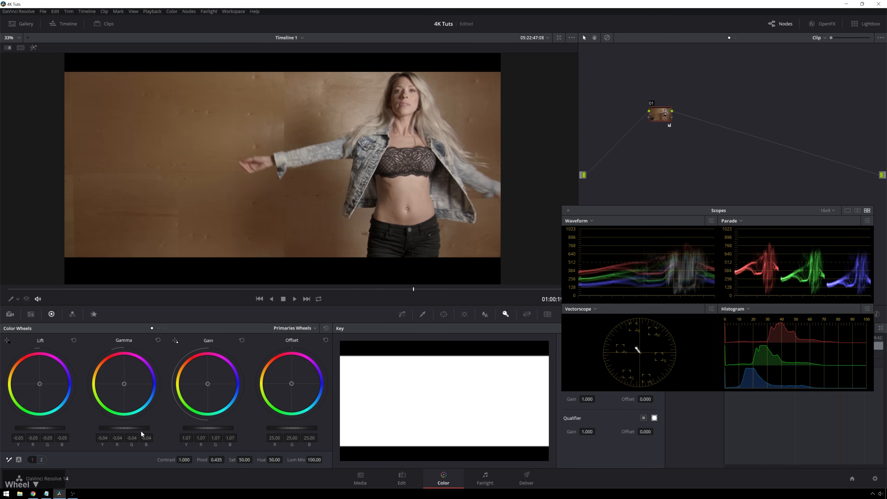
scroll(224, 431, "up", 6)
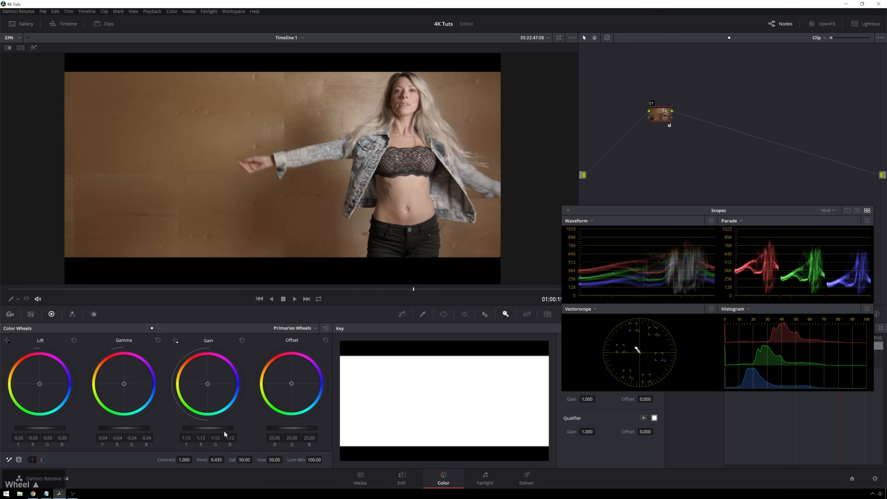
scroll(128, 425, "down", 1)
scroll(128, 426, "down", 1)
scroll(205, 429, "up", 2)
scroll(204, 429, "down", 1)
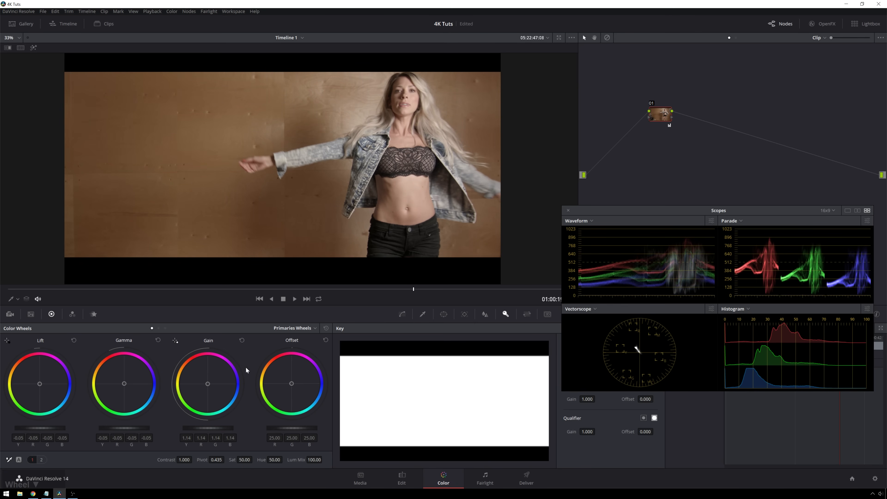
Step: Add serial node 02 and shift its Log Midtone wheel toward blue, to about R -0.07, G 0.01, B 0.06
key("alt+s")
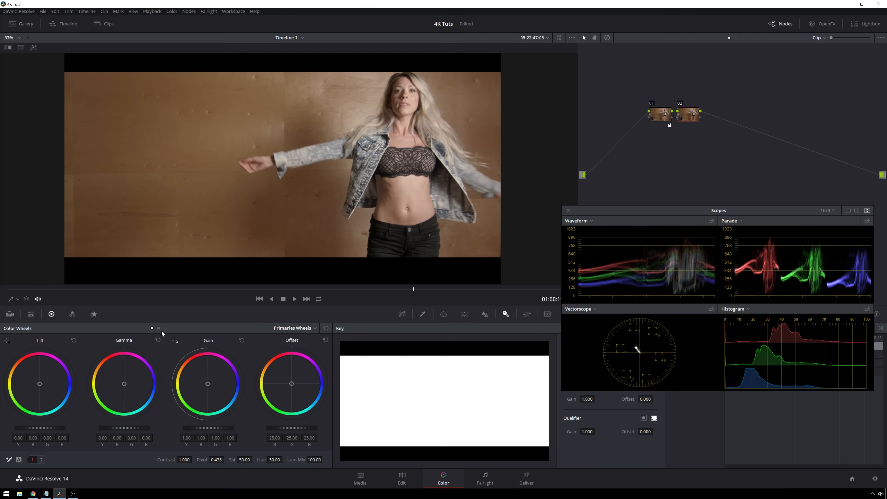
left_click(165, 328)
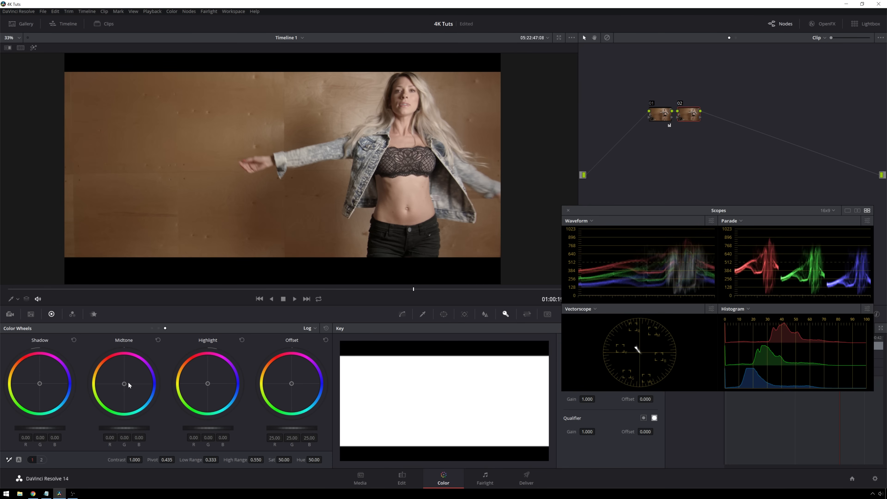
left_click_drag(128, 382, 131, 386)
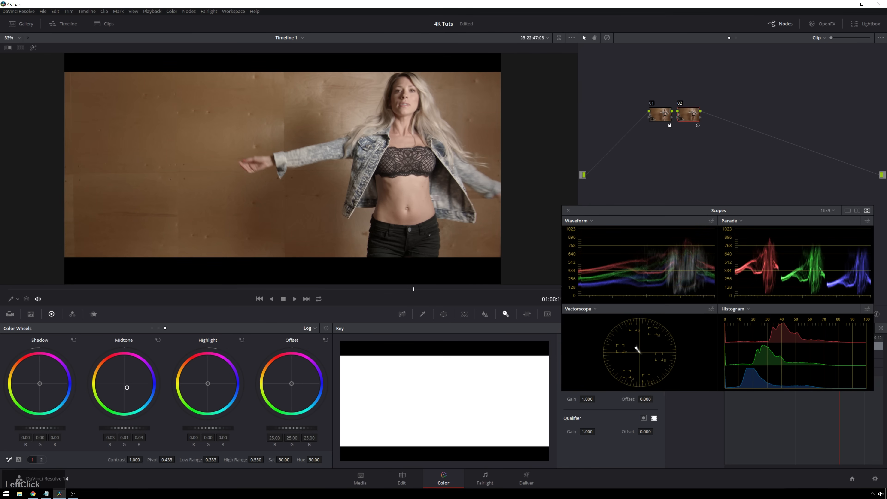
left_click_drag(126, 387, 130, 391)
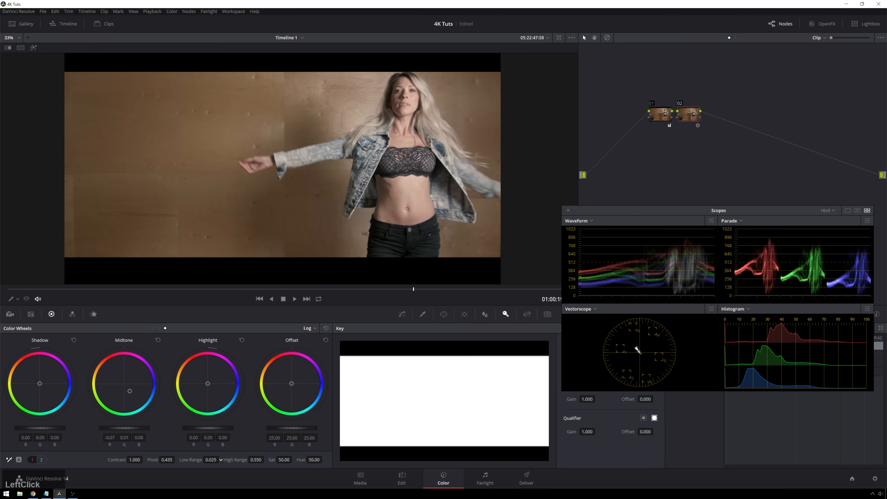
Step: Narrow node 02's Log tonal ranges by setting Low Range to 0.010 and High Range to 0.438
left_click_drag(221, 460, 216, 459)
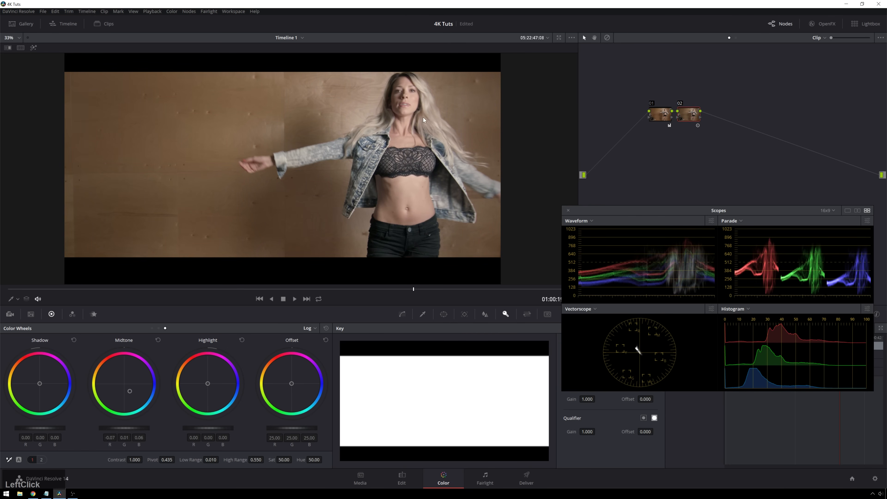
key("ctrl+d")
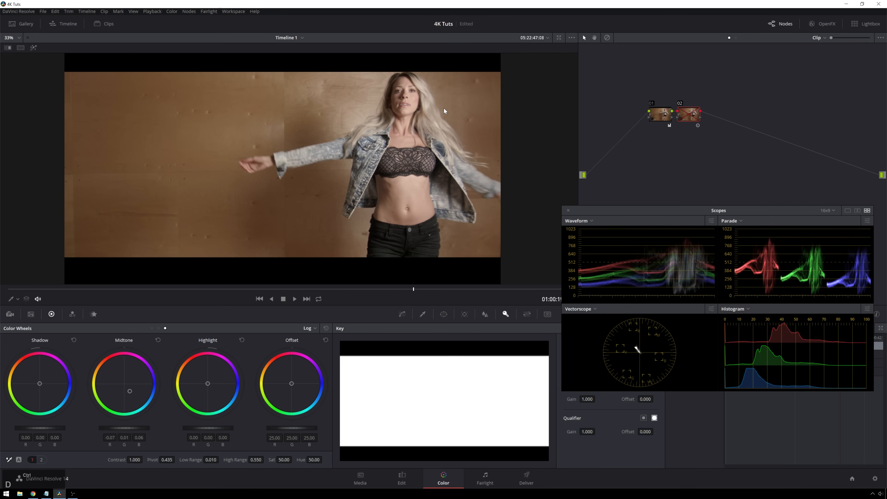
key("ctrl+d")
mouse_move(256, 460)
left_mouse_down()
mouse_move(265, 459)
mouse_move(244, 460)
left_mouse_up()
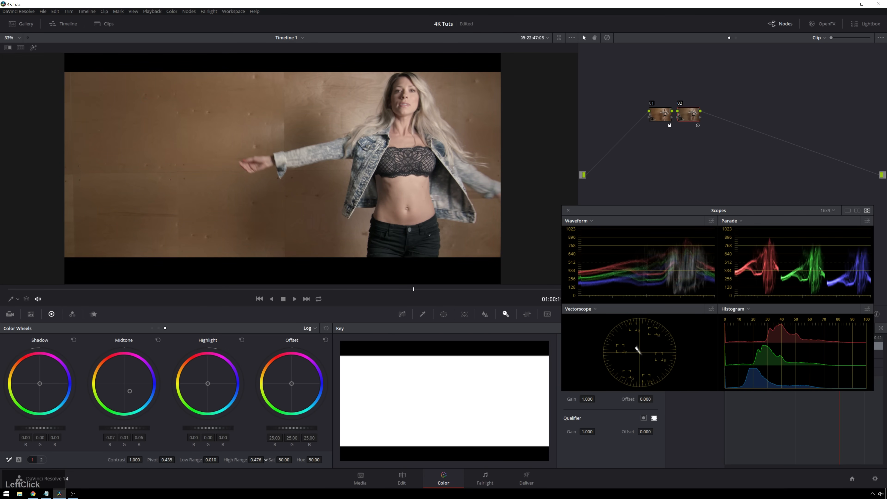
left_click_drag(266, 460, 254, 460)
Step: Turn node 02 off and on to compare the image with and without the Log midtone shift
key("ctrl+d")
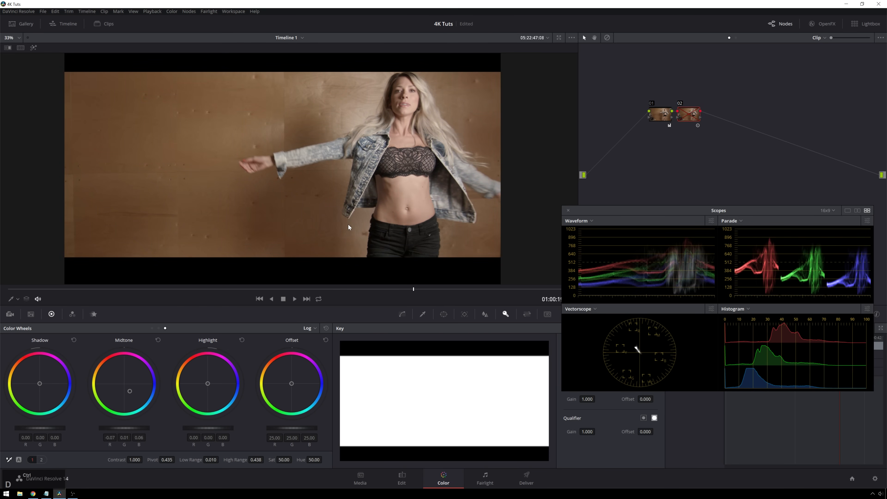
key("ctrl+d")
key("ctrl+d")
key("ctrl+d")
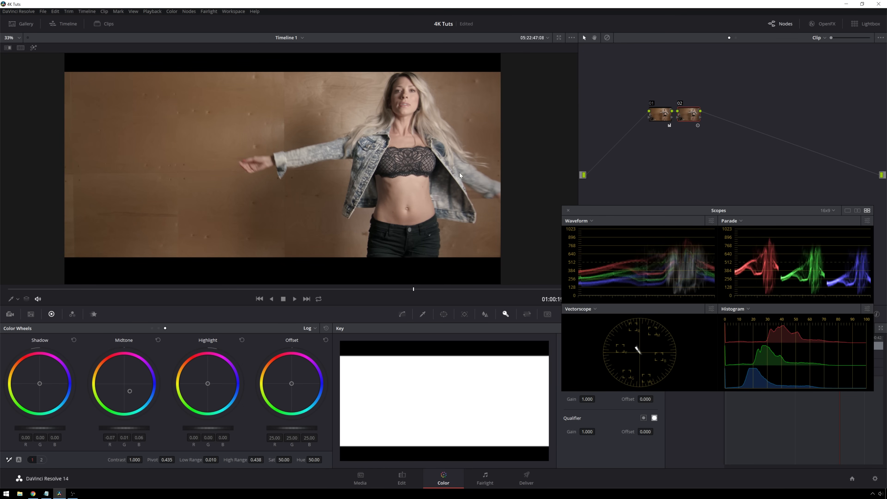
key("ctrl+d")
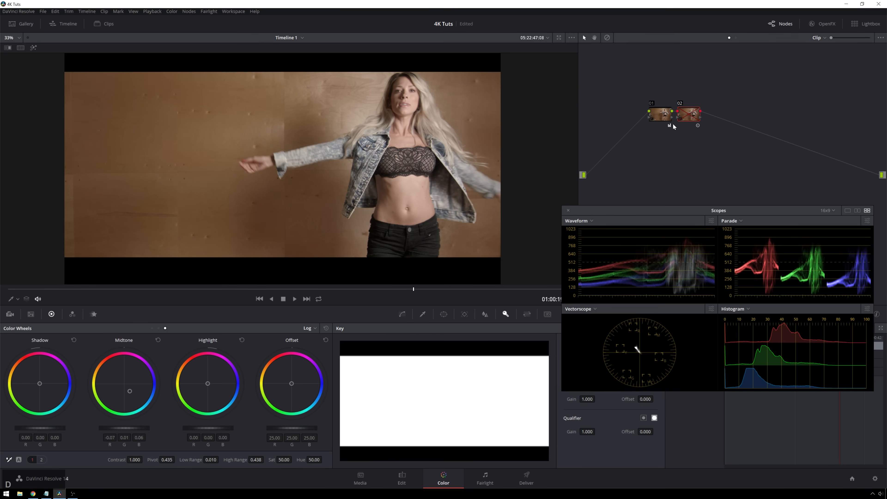
Step: On node 01, nudge the Primaries Gain color slightly toward blue, to about R 1.12, G 1.14, B 1.16
left_click(666, 118)
key("ctrl+d")
key("ctrl+d")
left_click(208, 384)
left_click(152, 328)
left_click(208, 385)
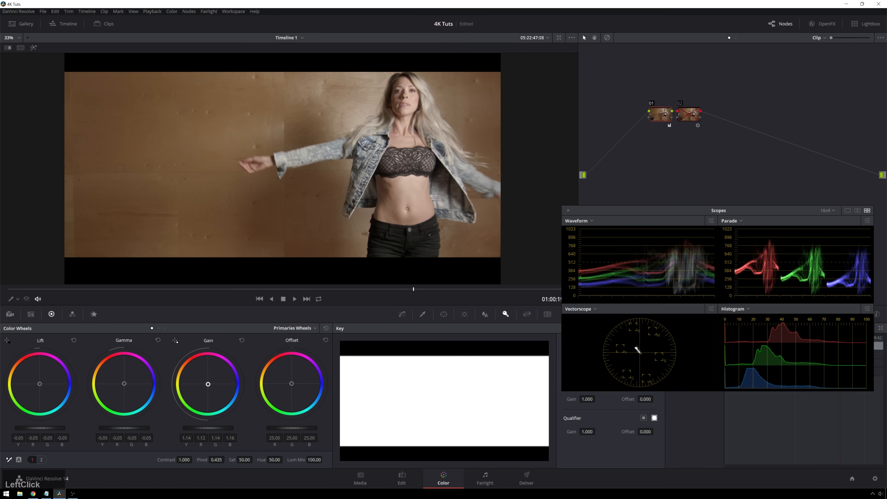
left_click_drag(208, 384, 209, 384)
Step: Re-enable node 02 after comparing the image with and without it, and save the project
left_click(698, 116)
key("ctrl+d")
key("ctrl+d")
key("ctrl+d")
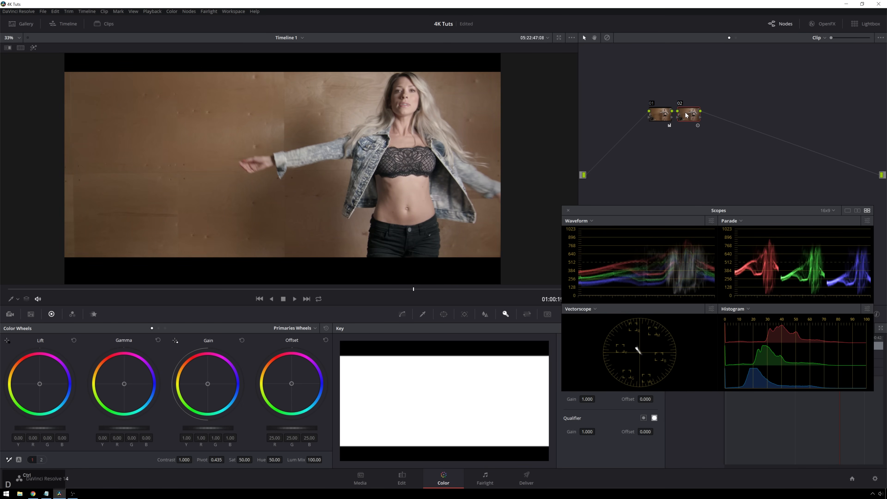
left_click(648, 164)
key("ctrl+s")
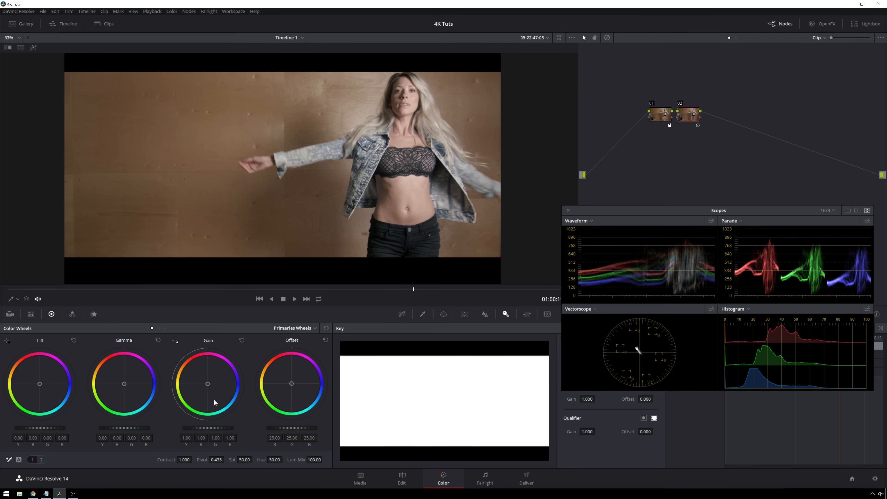
Step: Switch between the Primaries and Log wheels on node 02 to compare the two control sets
left_click(165, 329)
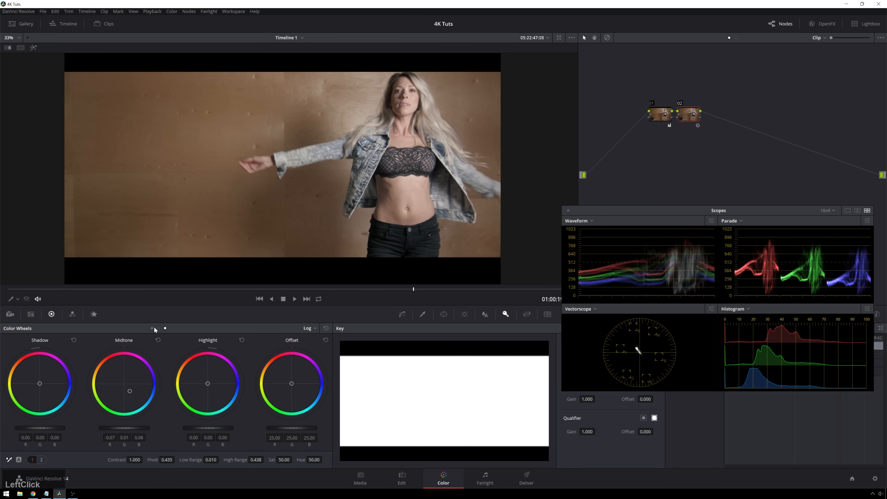
left_click(152, 328)
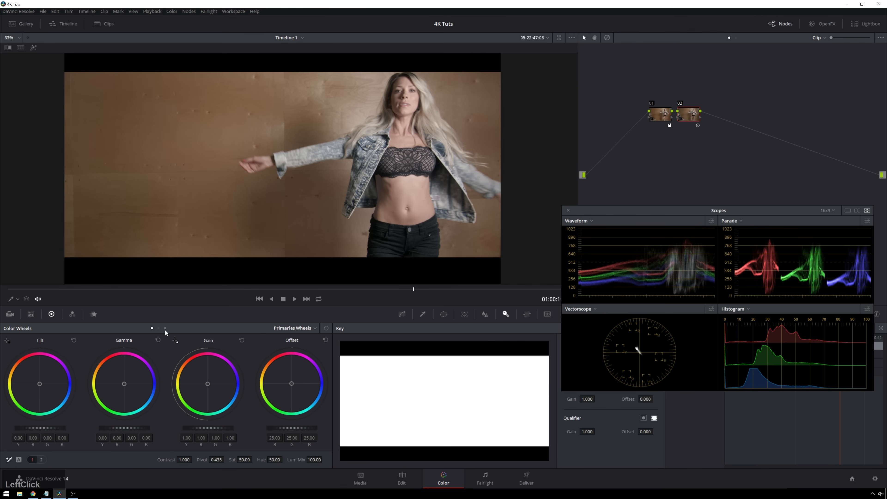
left_click(166, 328)
left_click(152, 328)
left_click(158, 328)
left_click(165, 328)
left_click(152, 328)
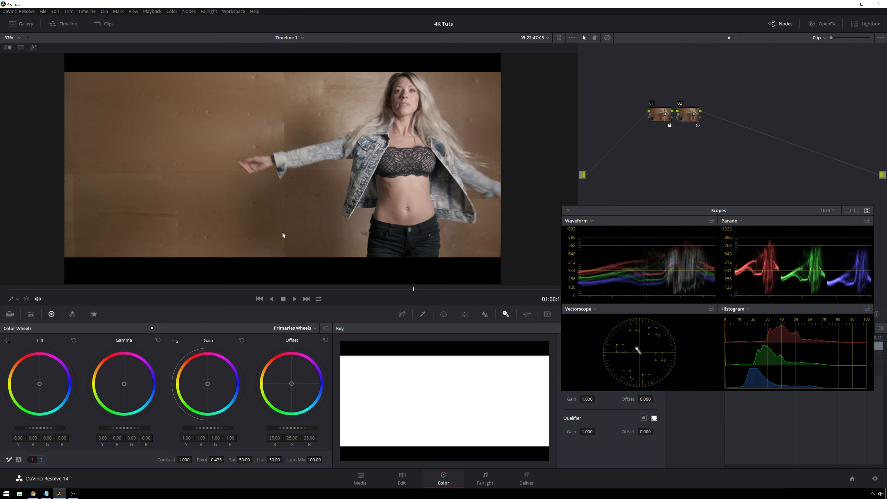
Step: Add serial node 03, show its custom curve, and move the Scopes window clear of the curve controls
key("alt+s")
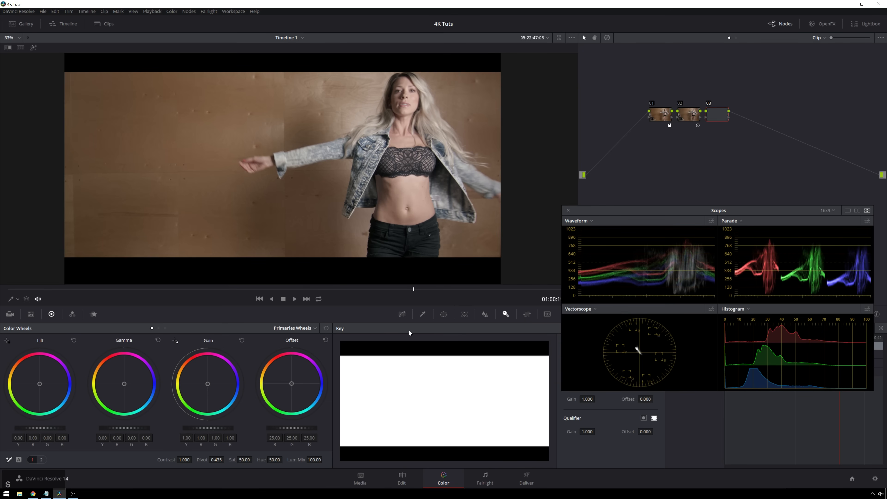
left_click(402, 315)
left_click_drag(630, 213, 649, 150)
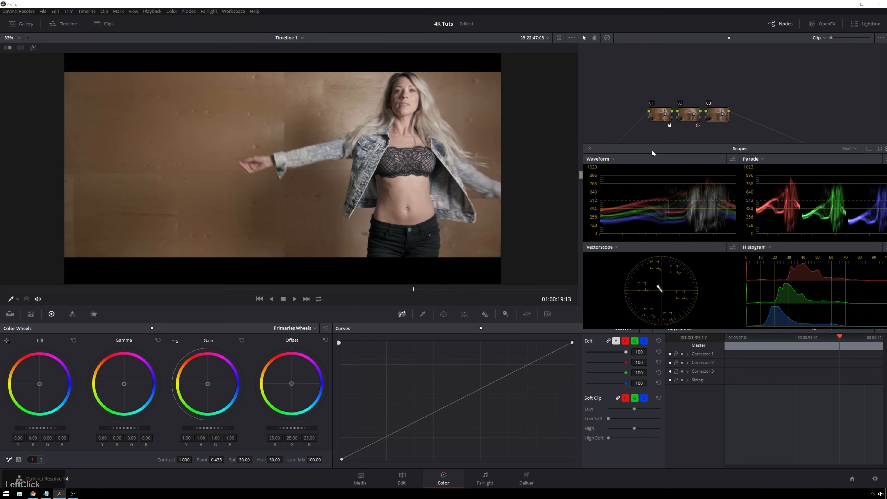
Step: Shape node 03's custom curve with a lowered deep-shadow point, several closely spaced lower-tone points and one anchor in the highlights
left_click_drag(357, 451, 358, 455)
left_click(365, 447)
left_click(371, 443)
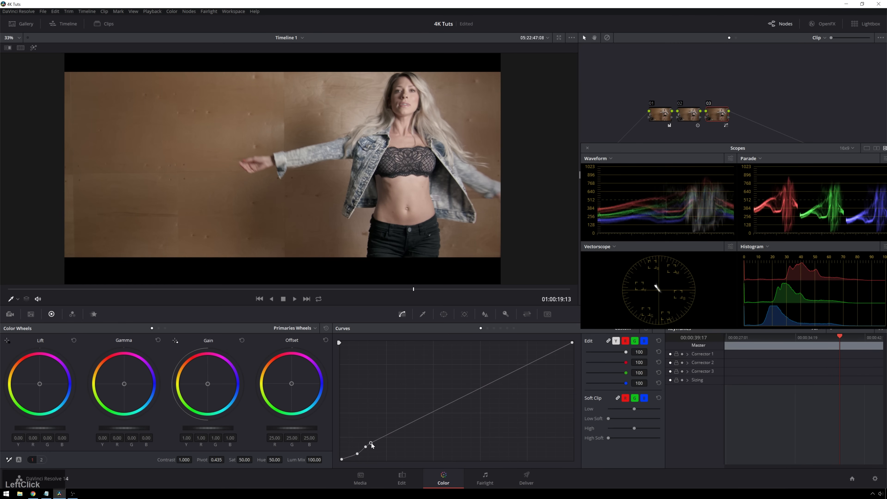
left_click(385, 440)
left_click(397, 432)
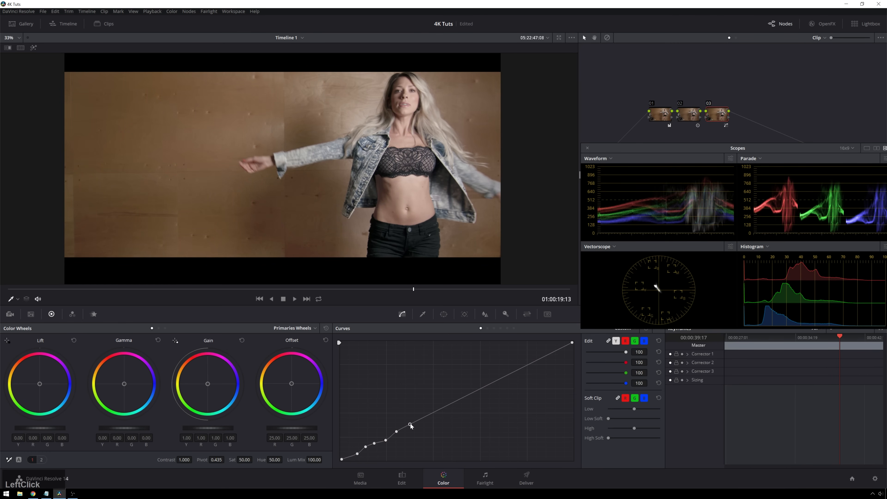
left_click(412, 425)
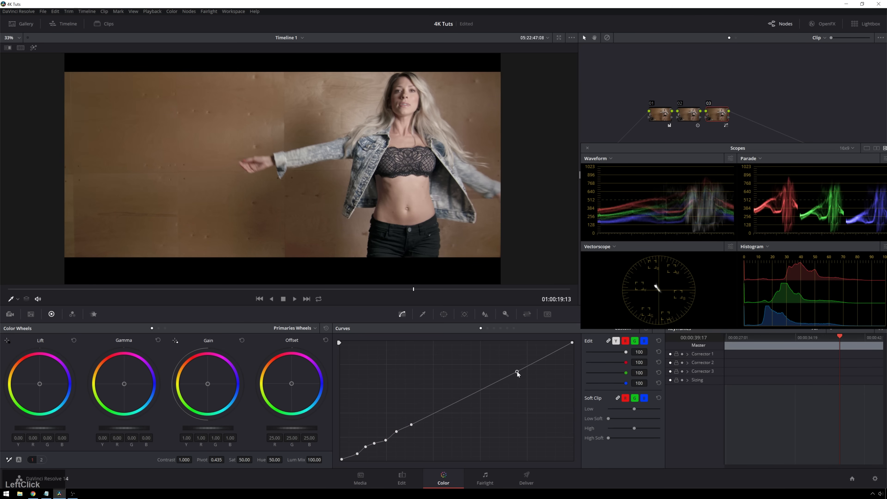
left_click(528, 368)
left_click_drag(782, 149, 825, 121)
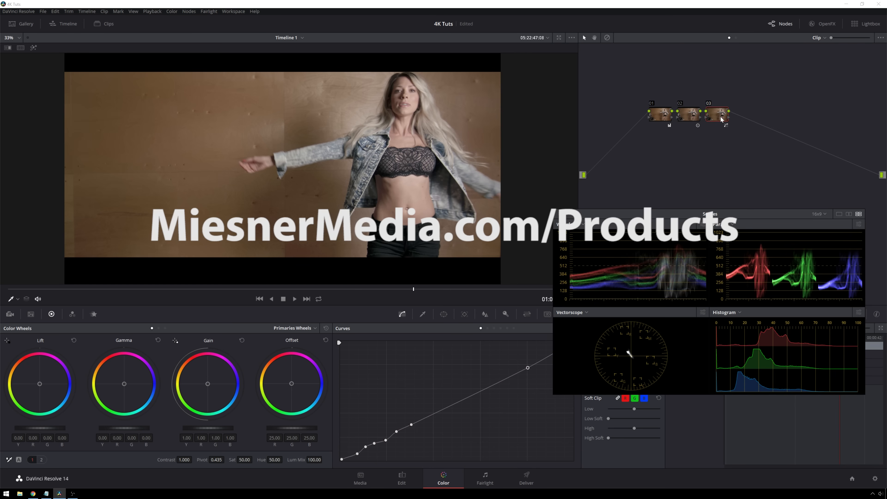
Step: Add serial node 04 and apply the 3D LUT Philip 04 to it
key("alt+s")
right_click(750, 117)
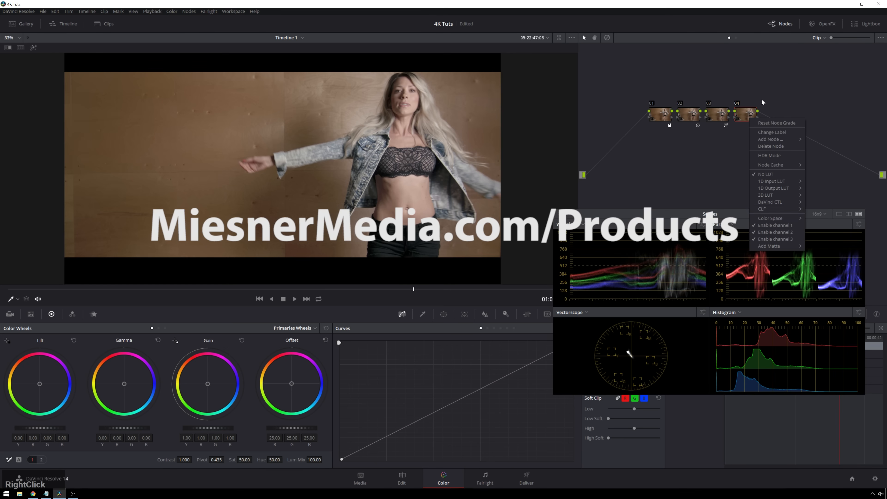
mouse_move(783, 194)
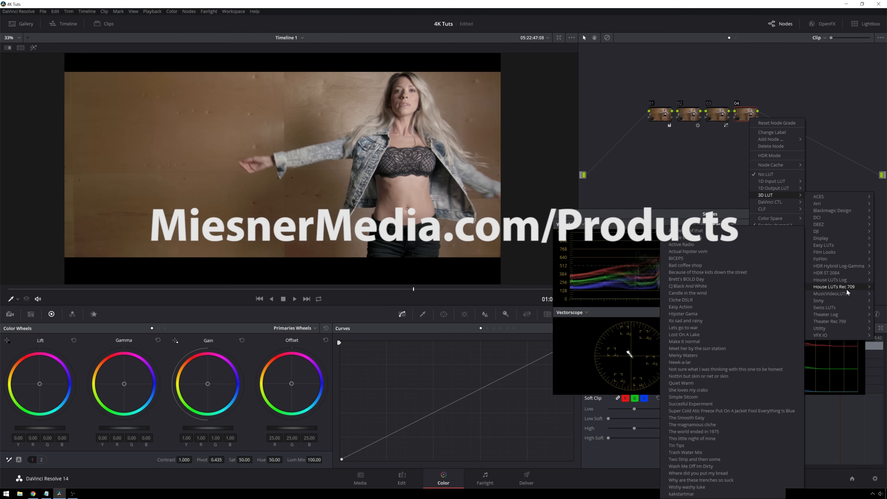
mouse_move(848, 316)
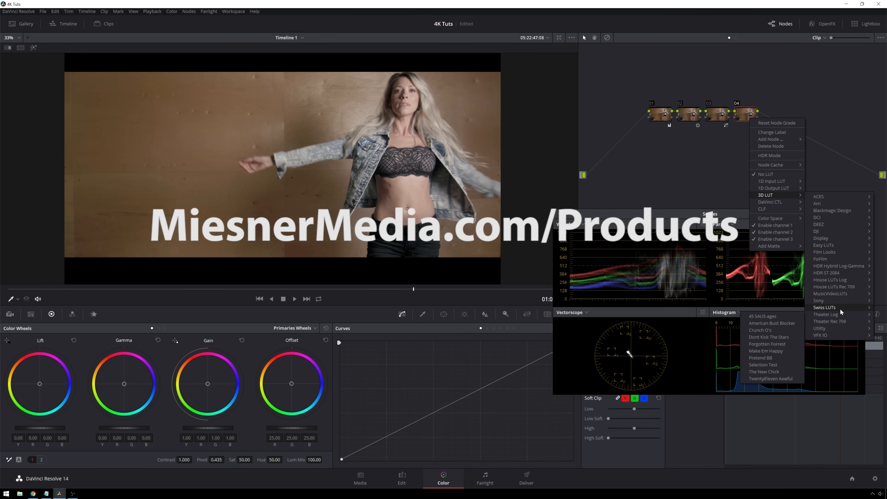
mouse_move(822, 310)
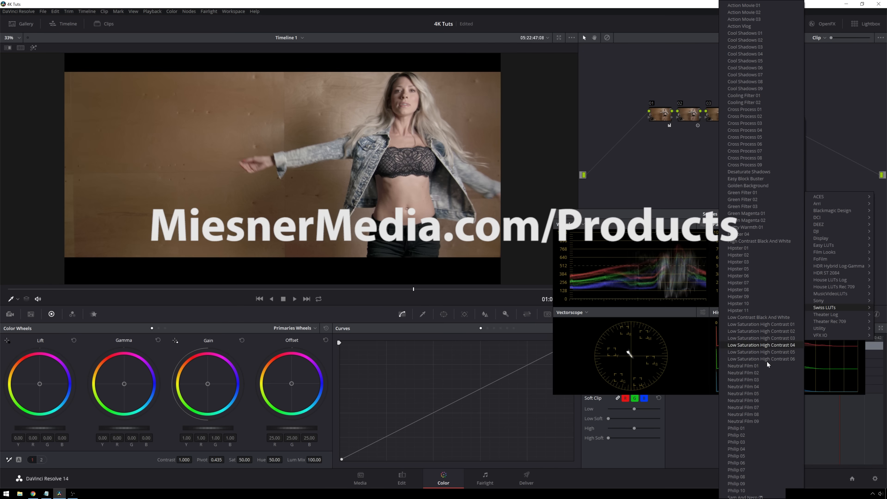
left_click(749, 446)
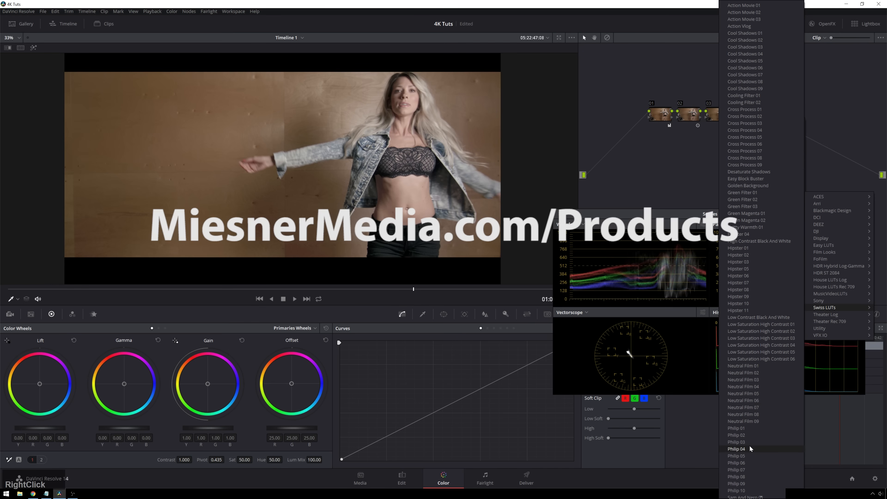
Step: Reduce node 04's key Gain to 0.544 to weaken the LUT
left_click(748, 115)
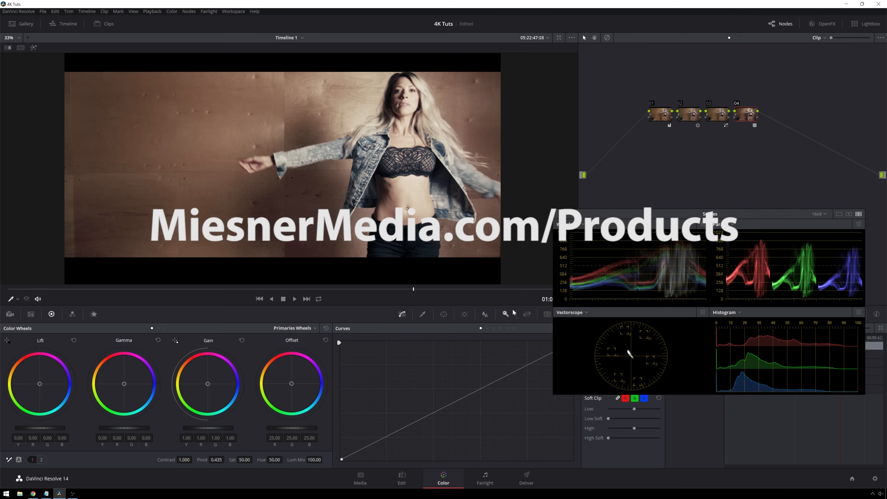
left_click(506, 313)
left_click_drag(581, 395, 680, 242)
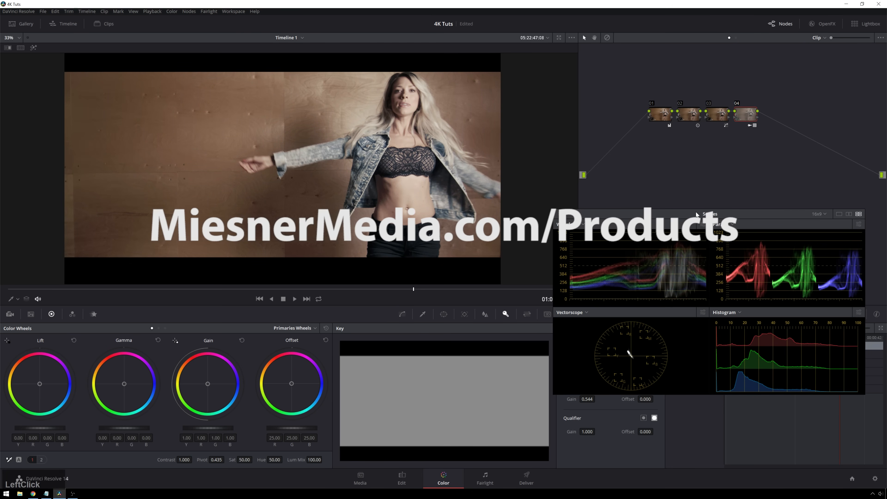
Step: Turn node 04 off and on to compare the image with and without the softened LUT
key("ctrl+d")
key("ctrl+d")
key("ctrl+d")
key("ctrl+d")
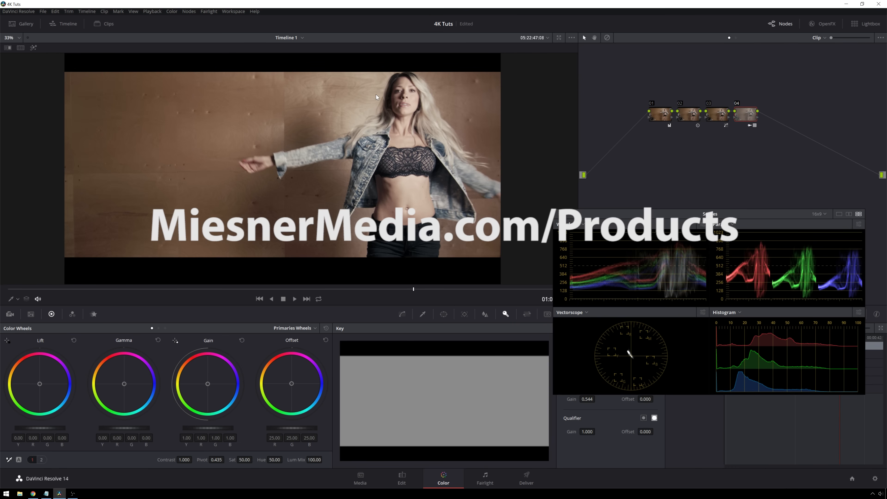
key("ctrl+d")
key("ctrl+d")
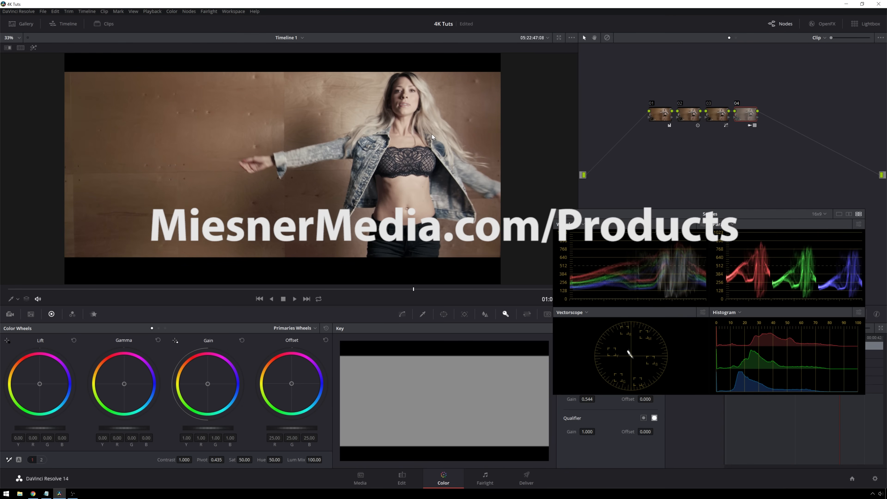